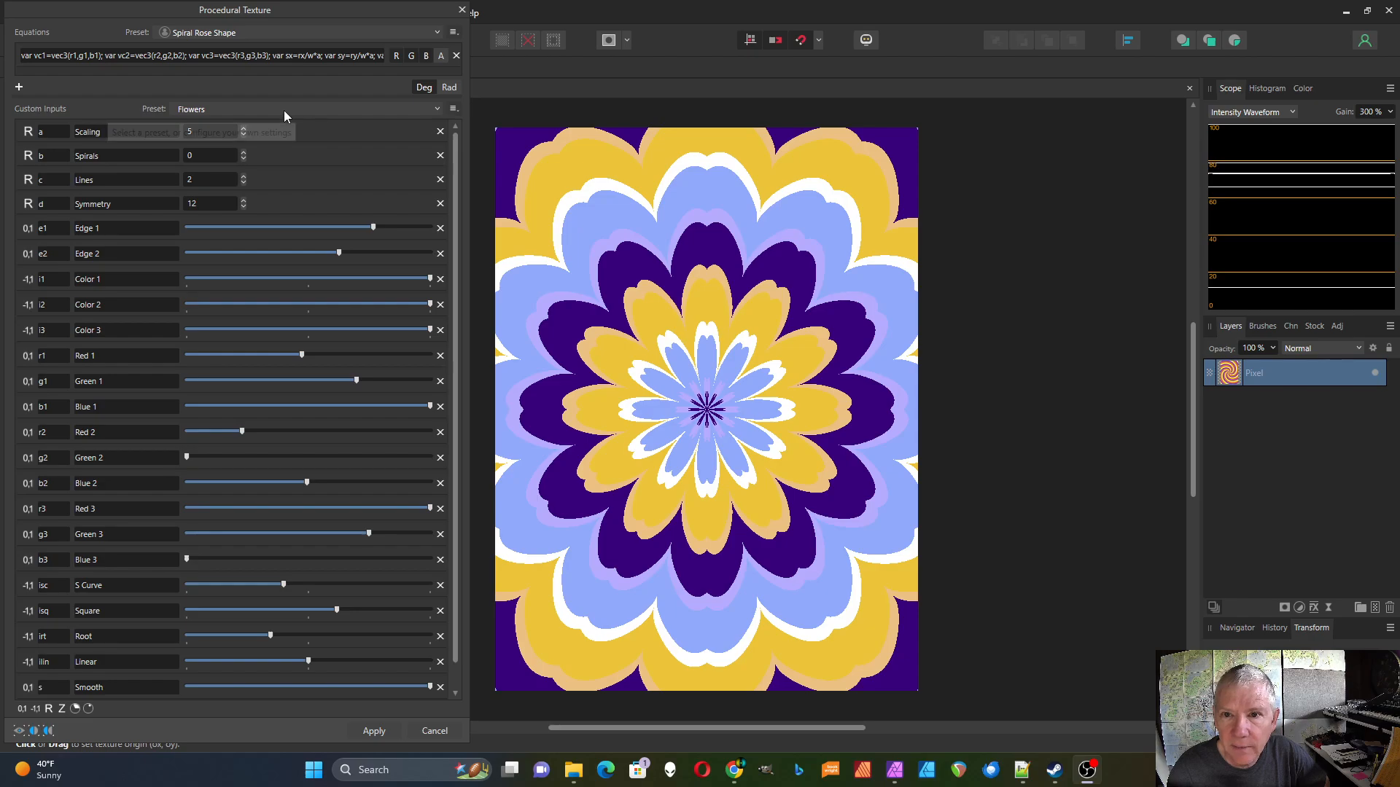
Set Spirals to 3 and Symmetry to 4 for the Flowers version of the Spiral Rose Shape texture
left_click(244, 153)
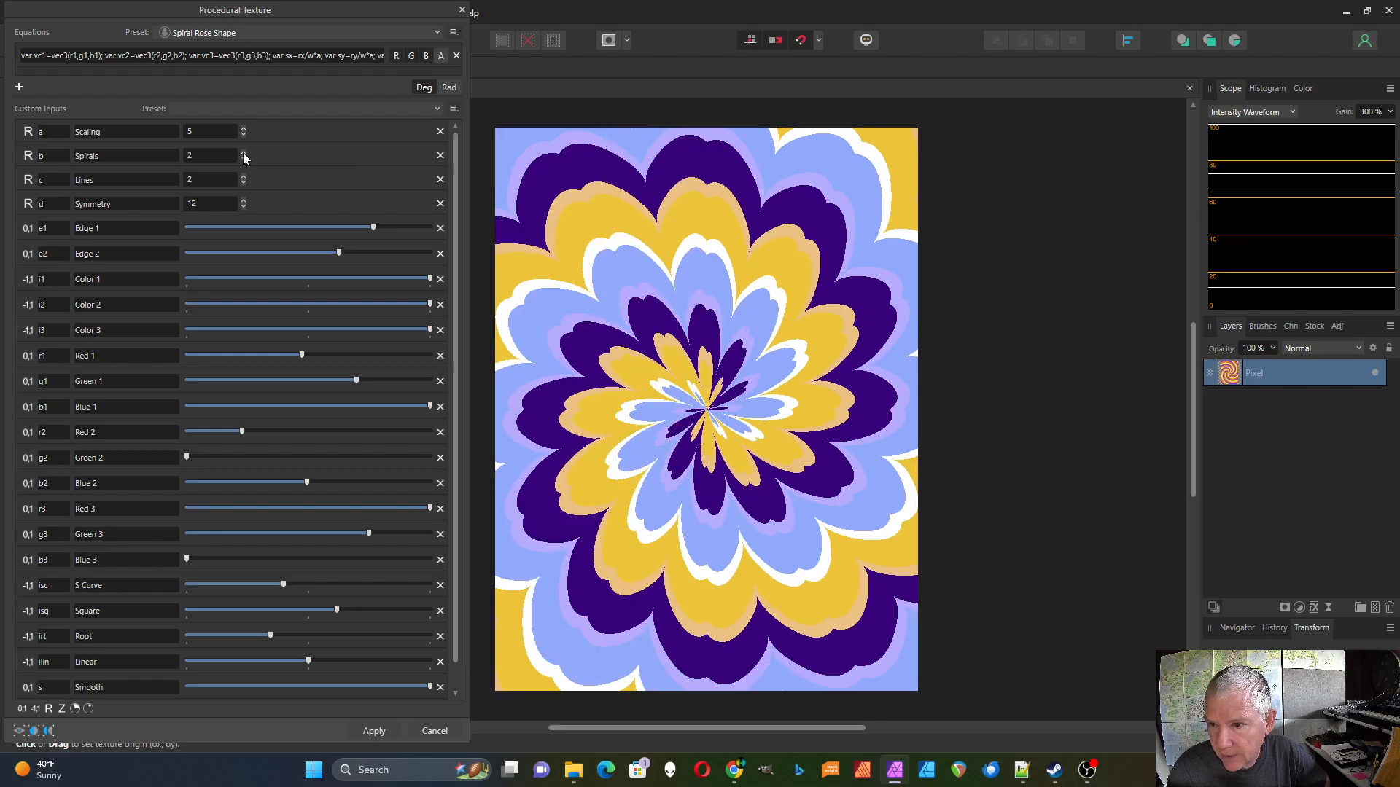
left_click(244, 153)
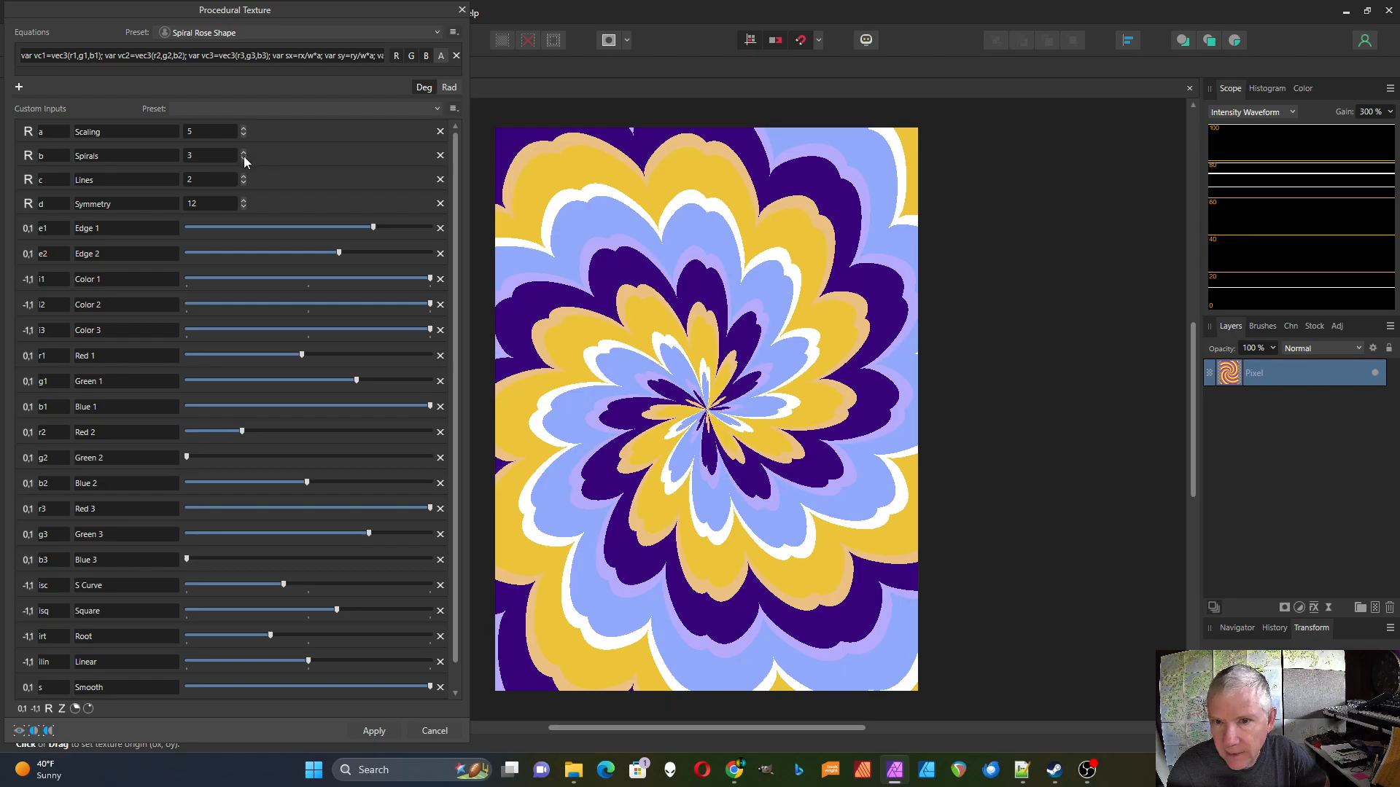
left_click(244, 208)
left_click(243, 207)
left_click(244, 207)
left_click(243, 207)
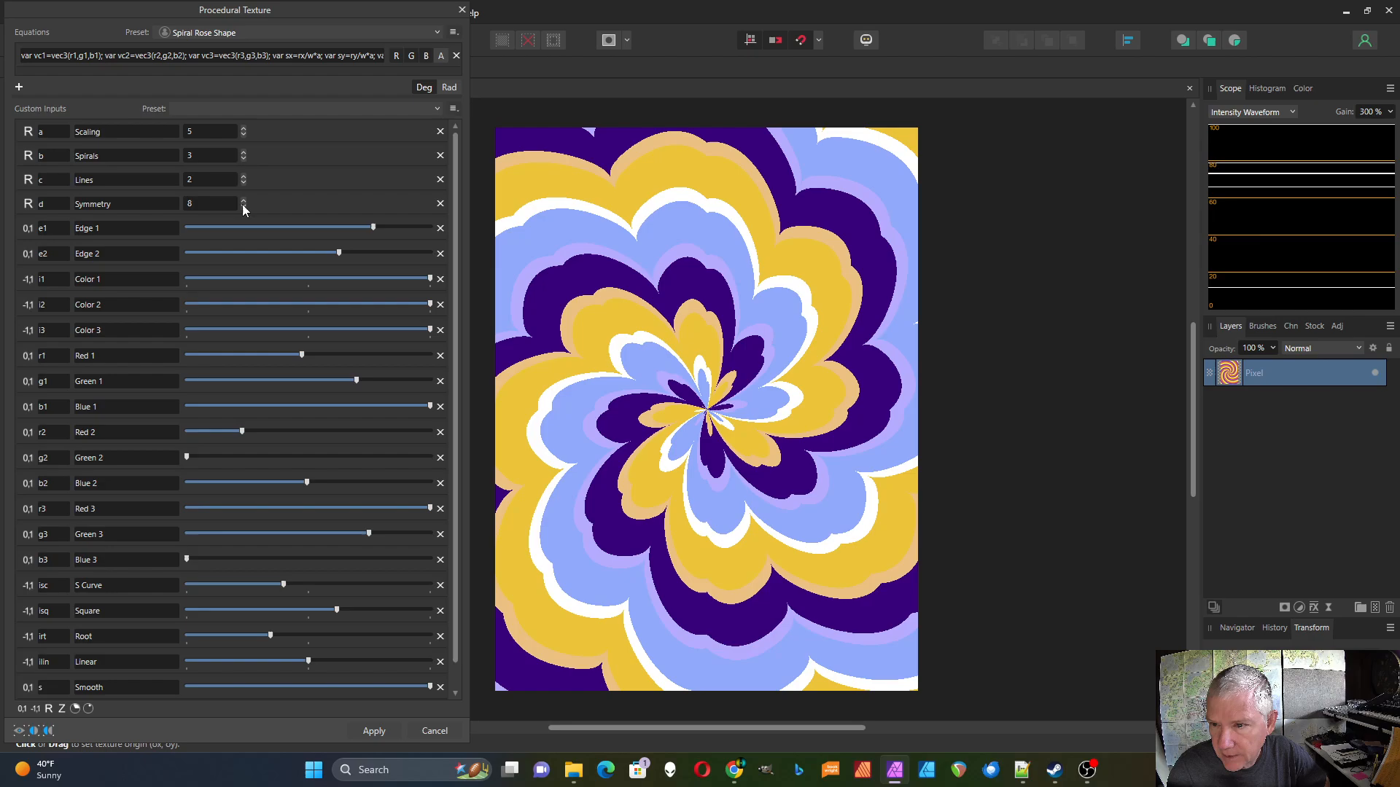
left_click(244, 207)
left_click(244, 208)
left_click(243, 207)
left_click(243, 207)
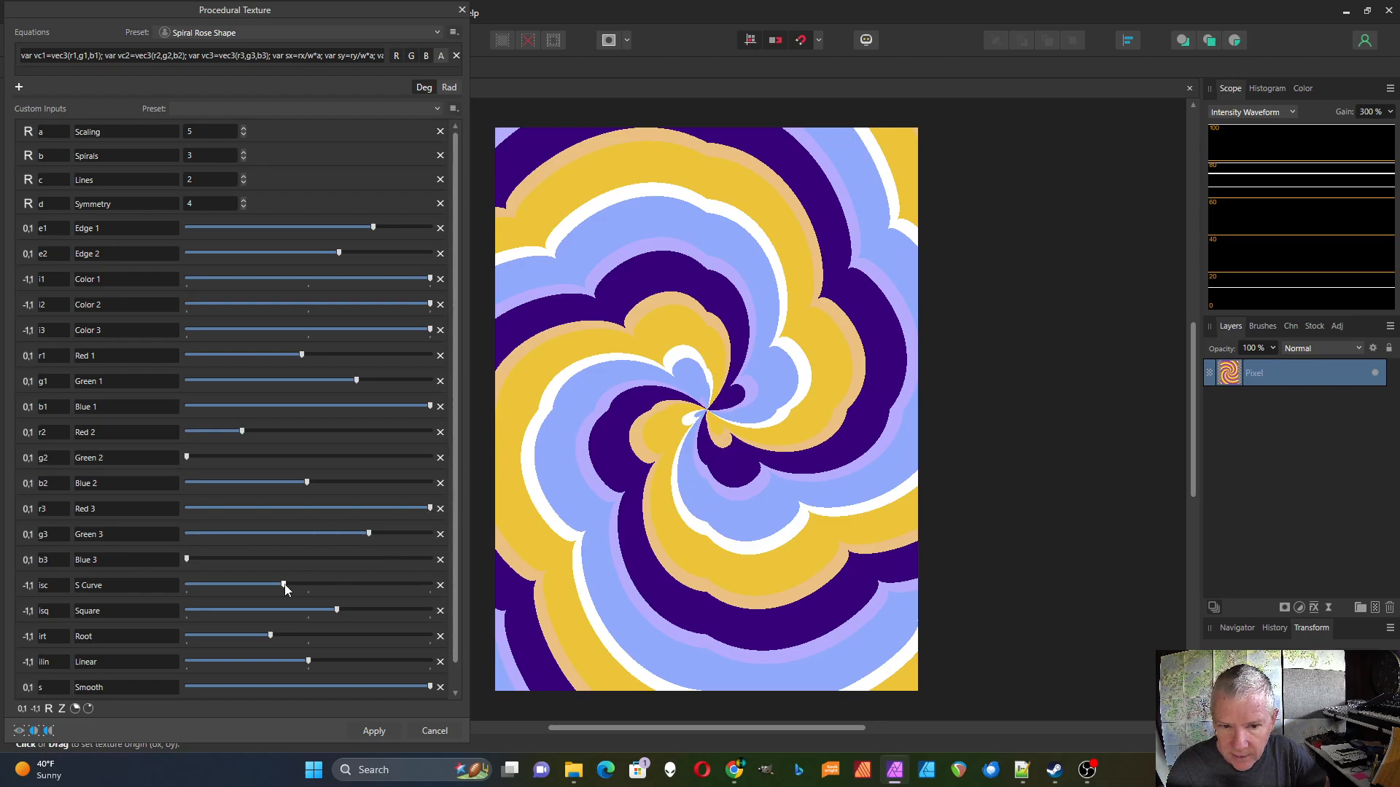
Lower the S Curve value slightly and increase Symmetry to 18 to give the flower many more petals
left_click_drag(285, 585, 274, 554)
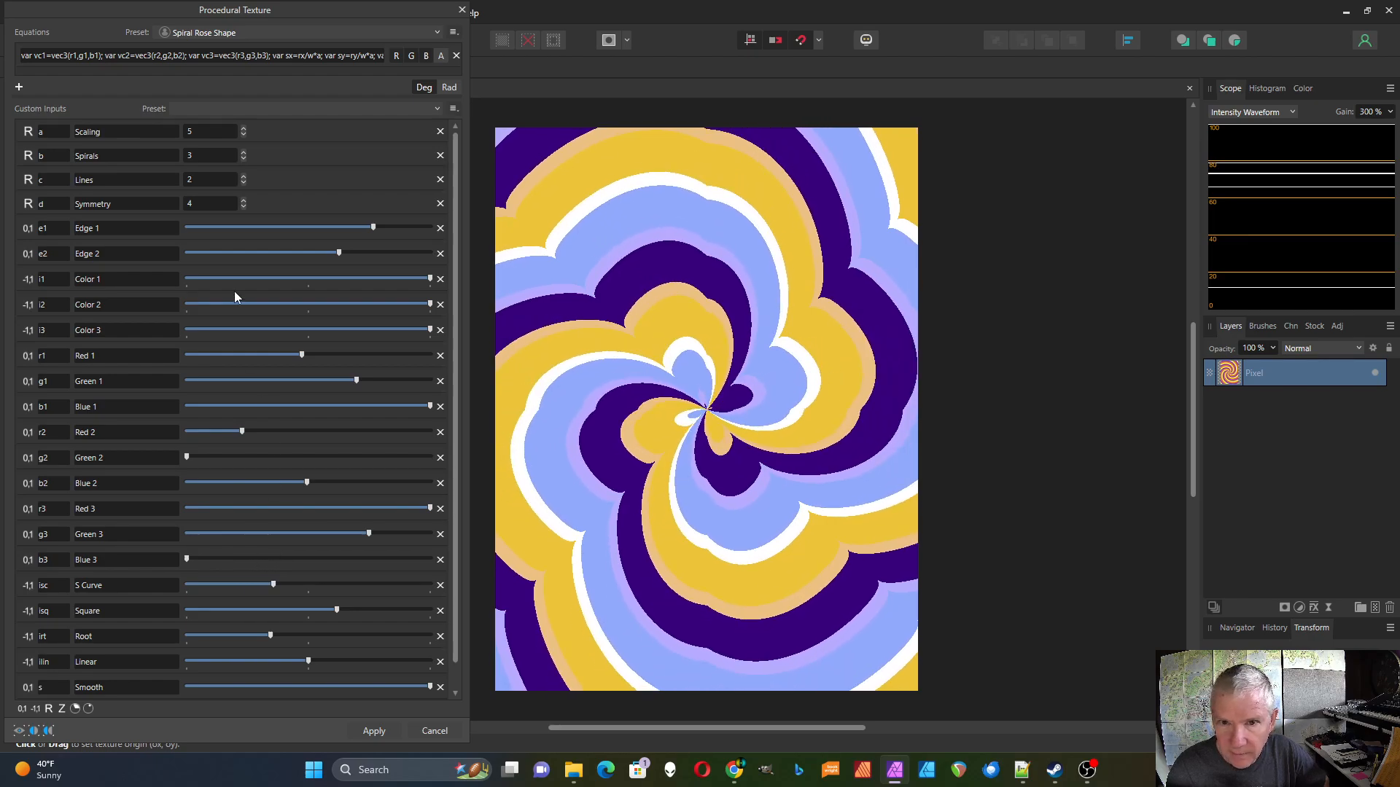
left_click(243, 202)
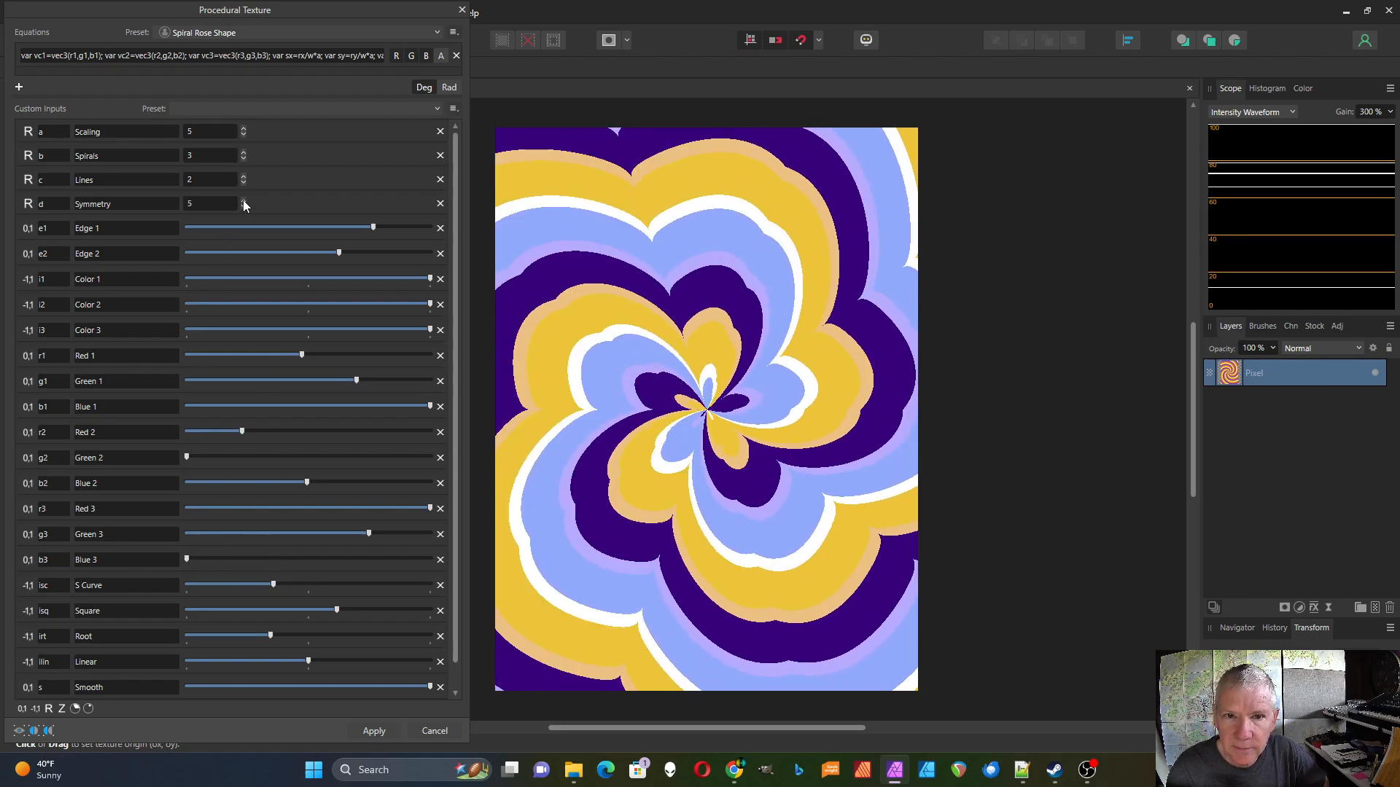
left_click(243, 201)
left_click(243, 201)
left_click(244, 201)
left_click(243, 201)
left_click(244, 202)
left_click(243, 201)
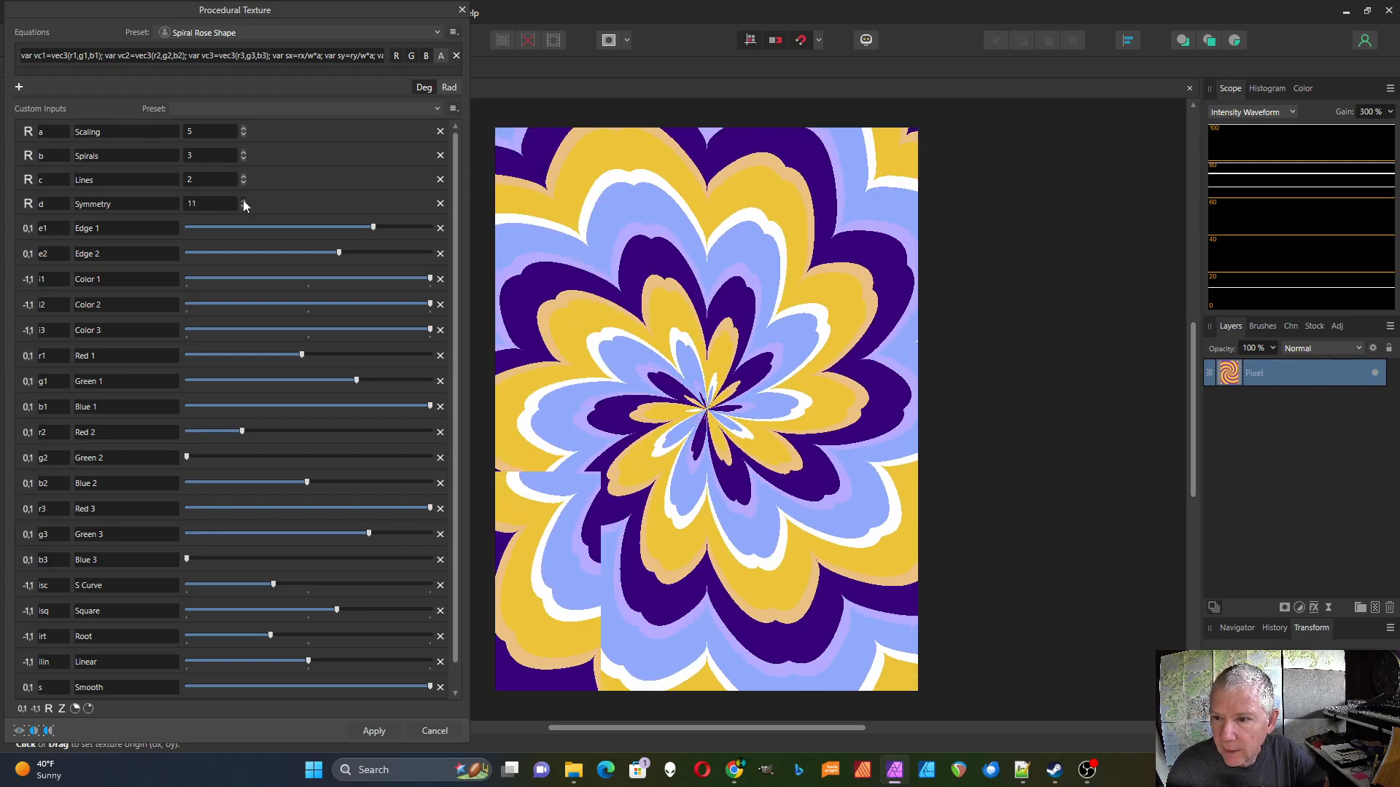
left_click(243, 201)
left_click(243, 201)
left_click(243, 201)
left_click(244, 201)
left_click(243, 202)
left_click(243, 201)
left_click(244, 201)
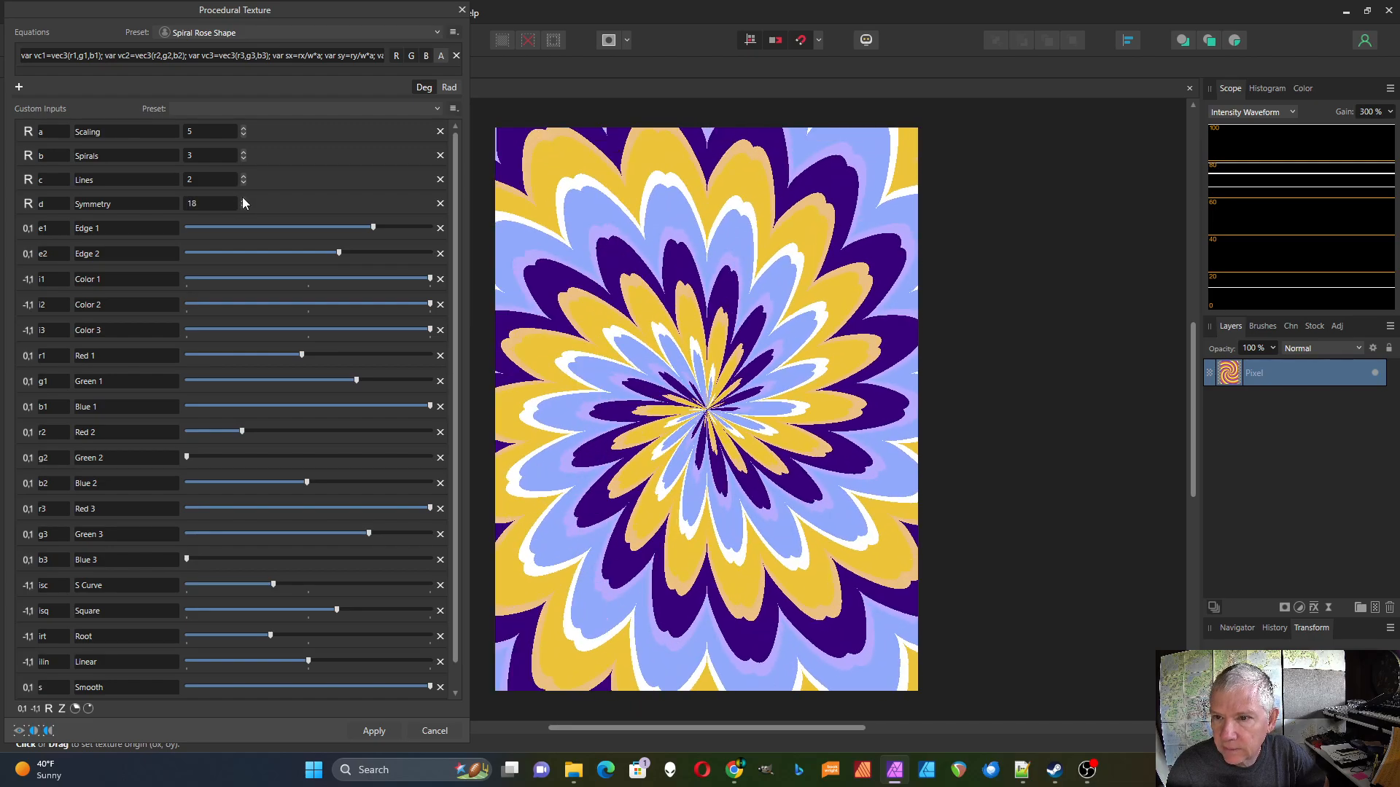
Reduce Spirals to 2 and increase Scaling to 15 for a denser pattern
left_click(243, 158)
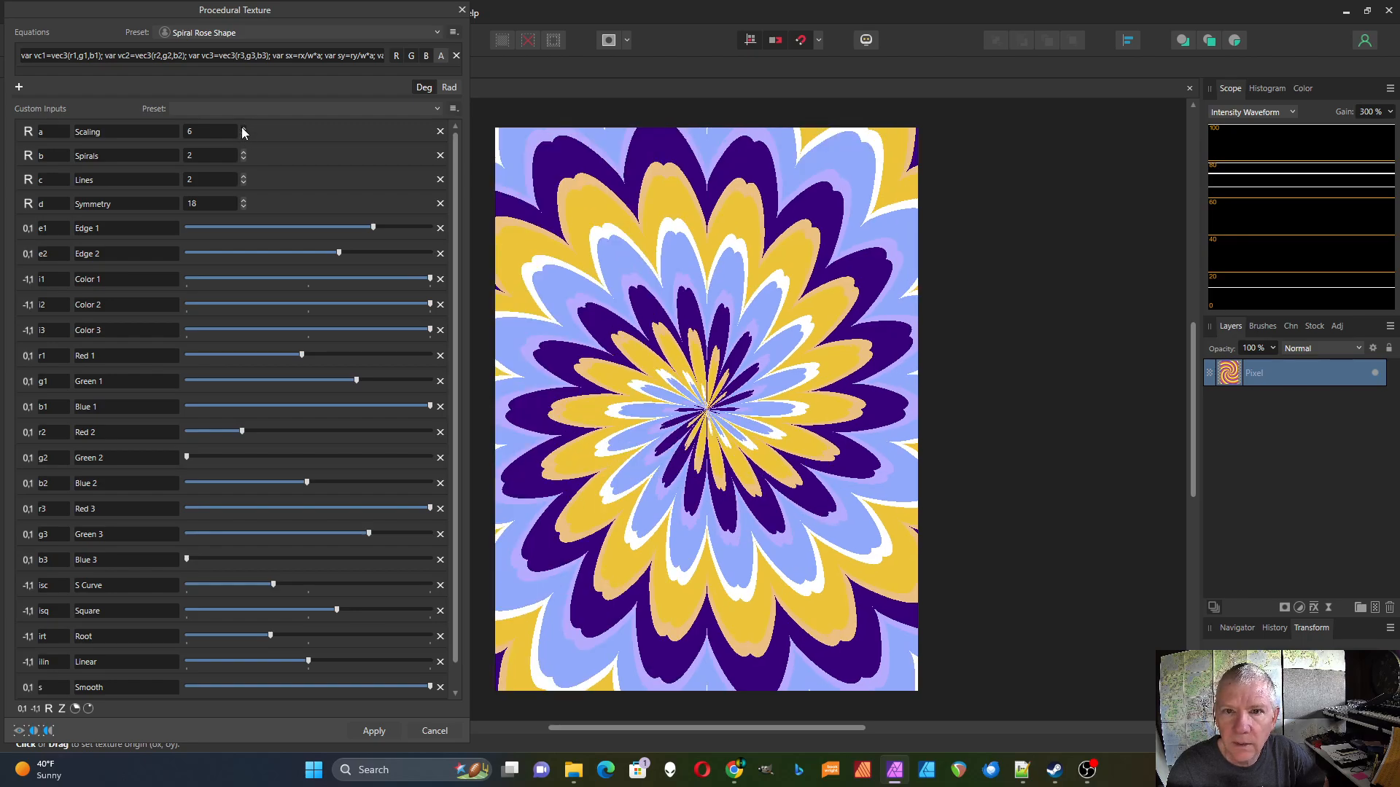
left_click(244, 129)
left_click(244, 129)
left_click(243, 129)
left_click(243, 129)
left_click(244, 129)
left_click(243, 129)
left_click(243, 129)
left_click(243, 129)
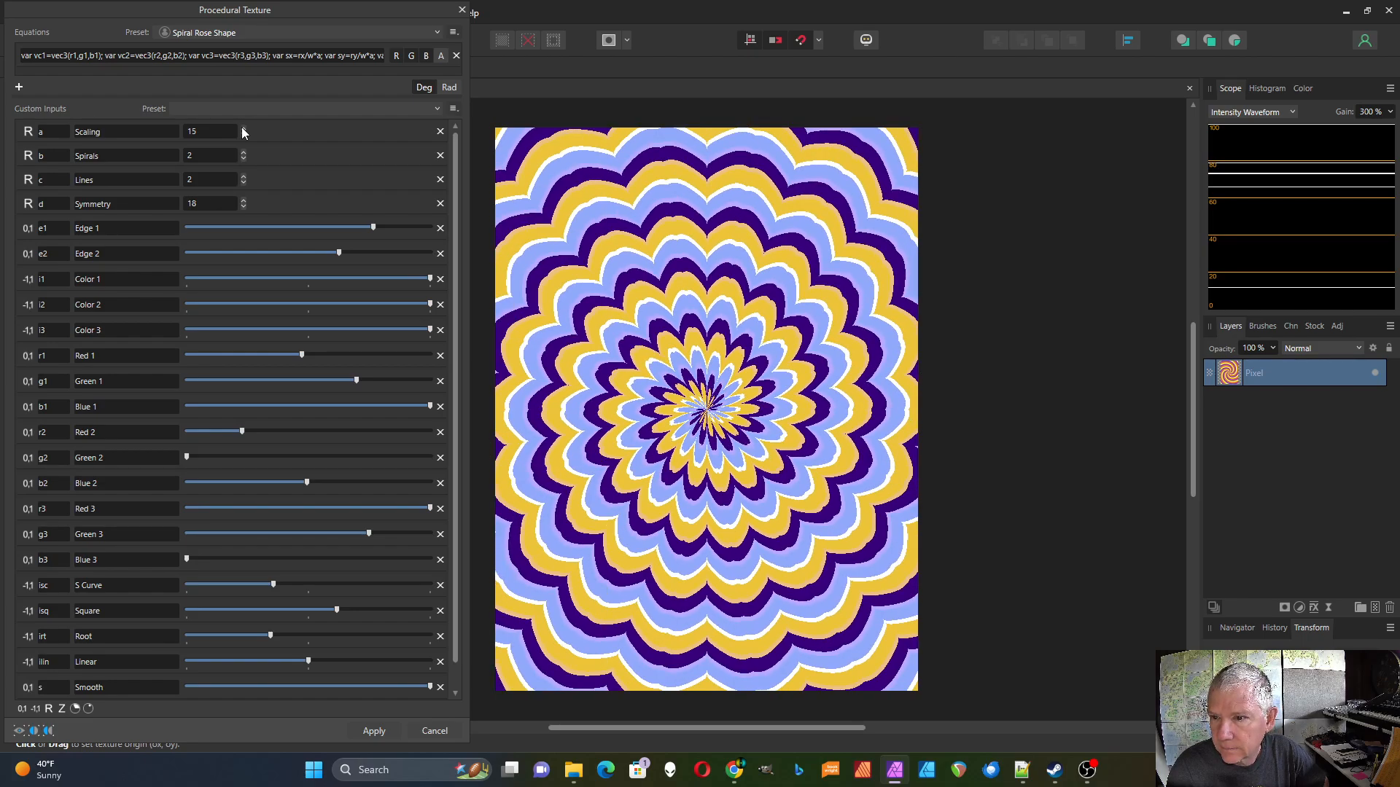
Load the Default custom inputs preset and, after trying higher values, set Scaling to 7
left_click(438, 109)
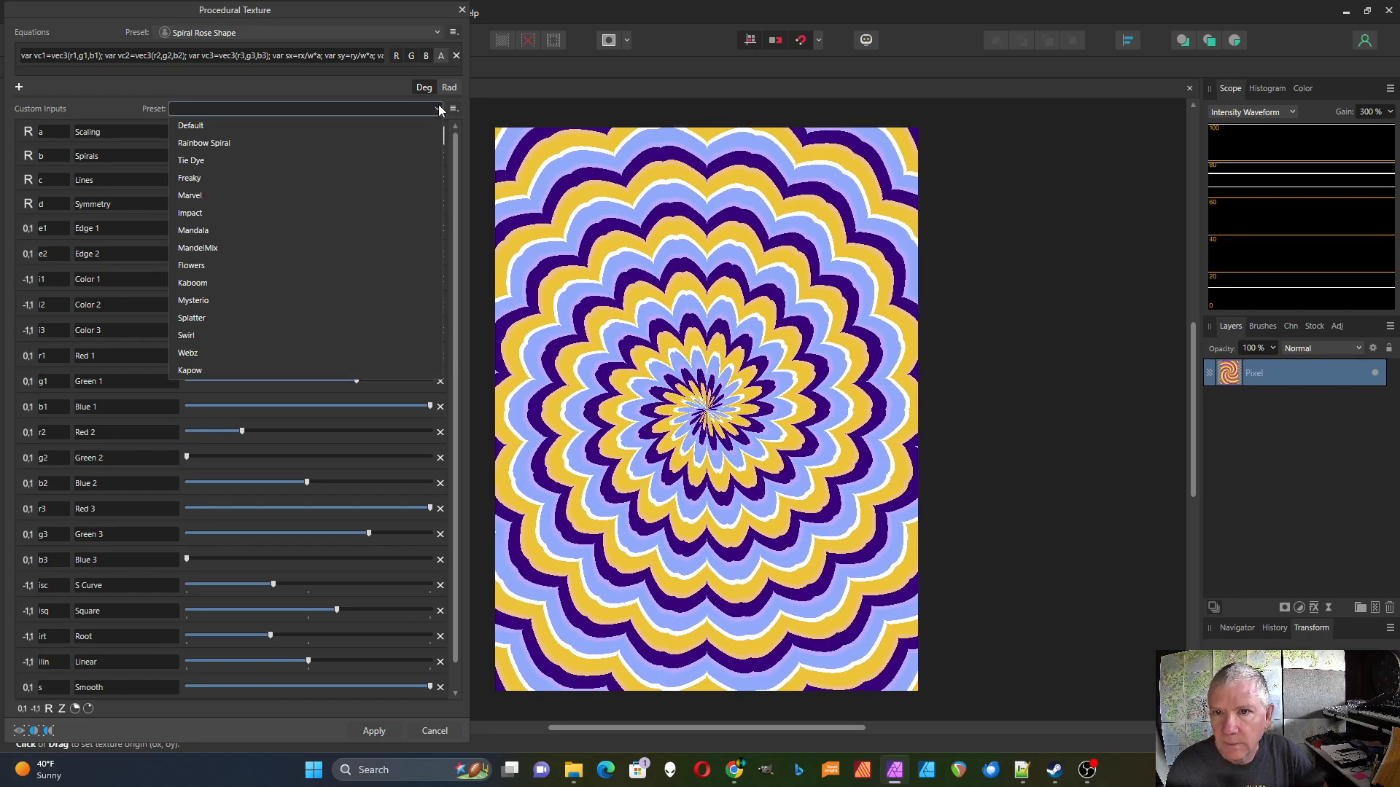
left_click(415, 126)
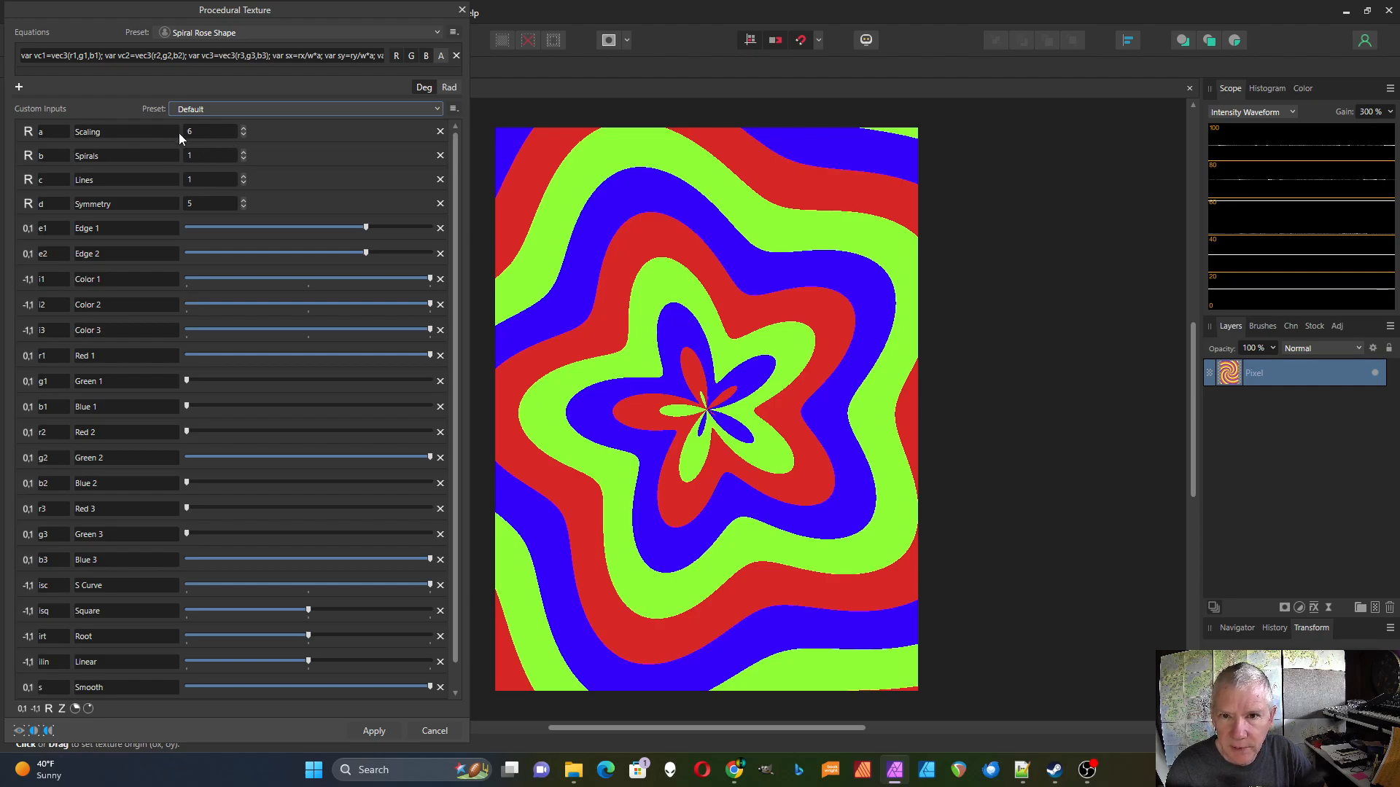
left_click(243, 129)
left_click(243, 129)
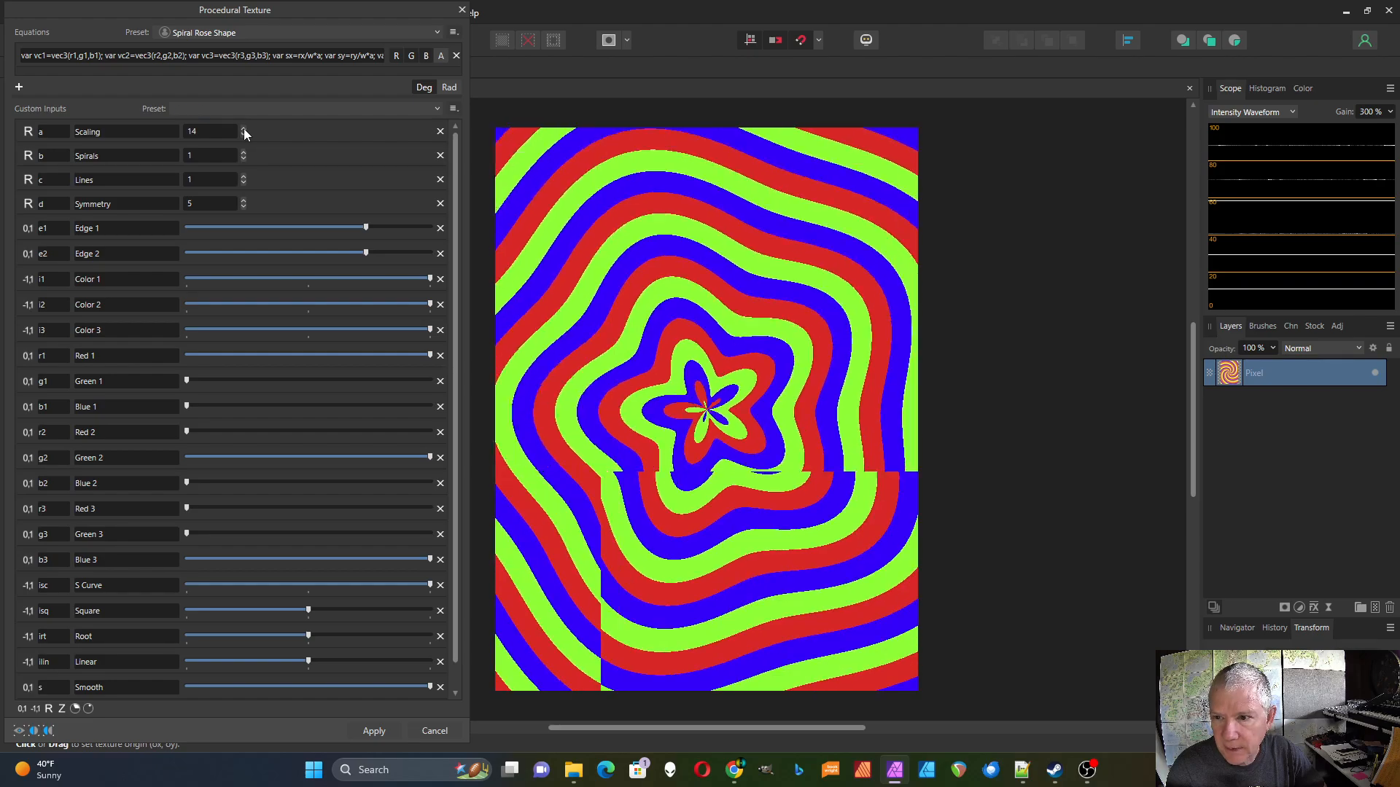
left_click(244, 129)
left_click(244, 134)
left_click(244, 134)
left_click(244, 134)
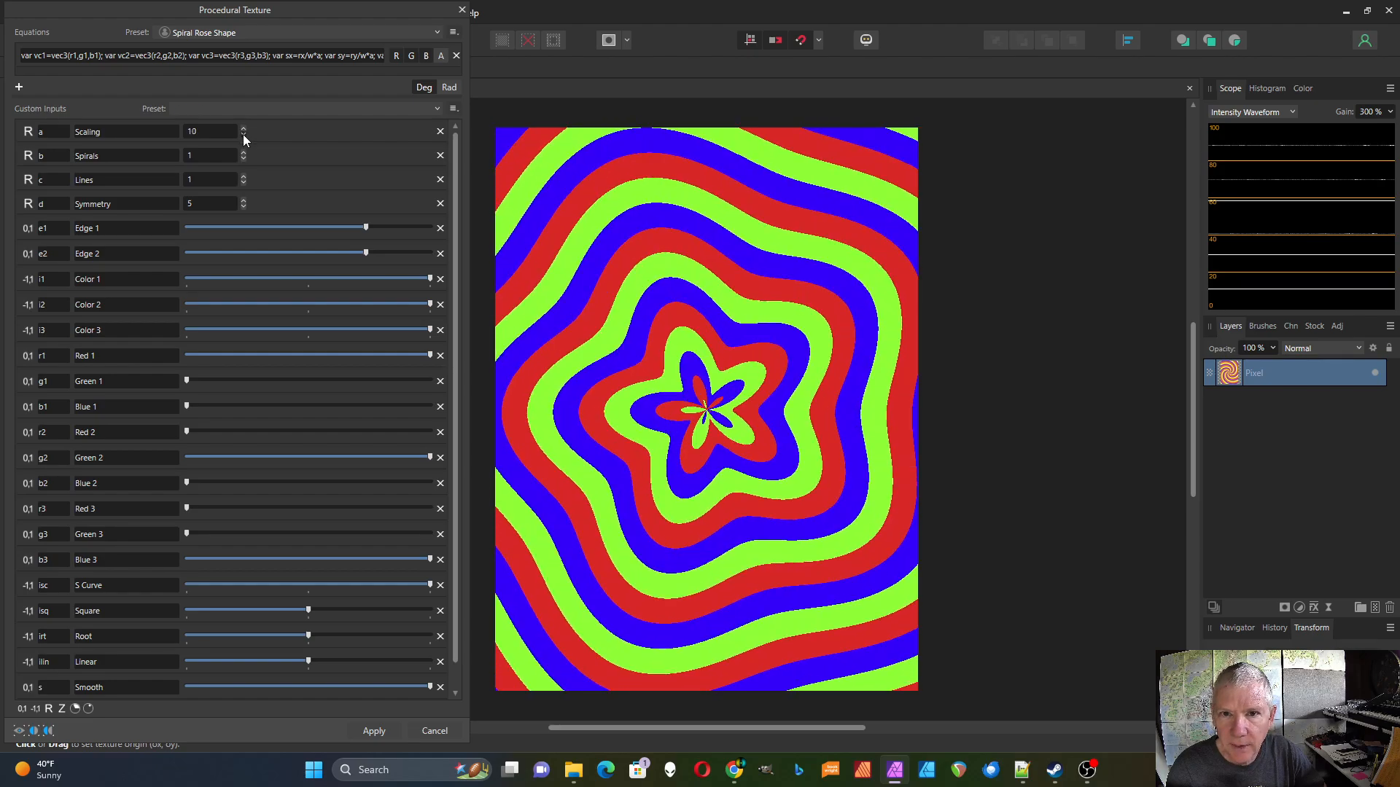
left_click(244, 134)
left_click(244, 134)
left_click(243, 134)
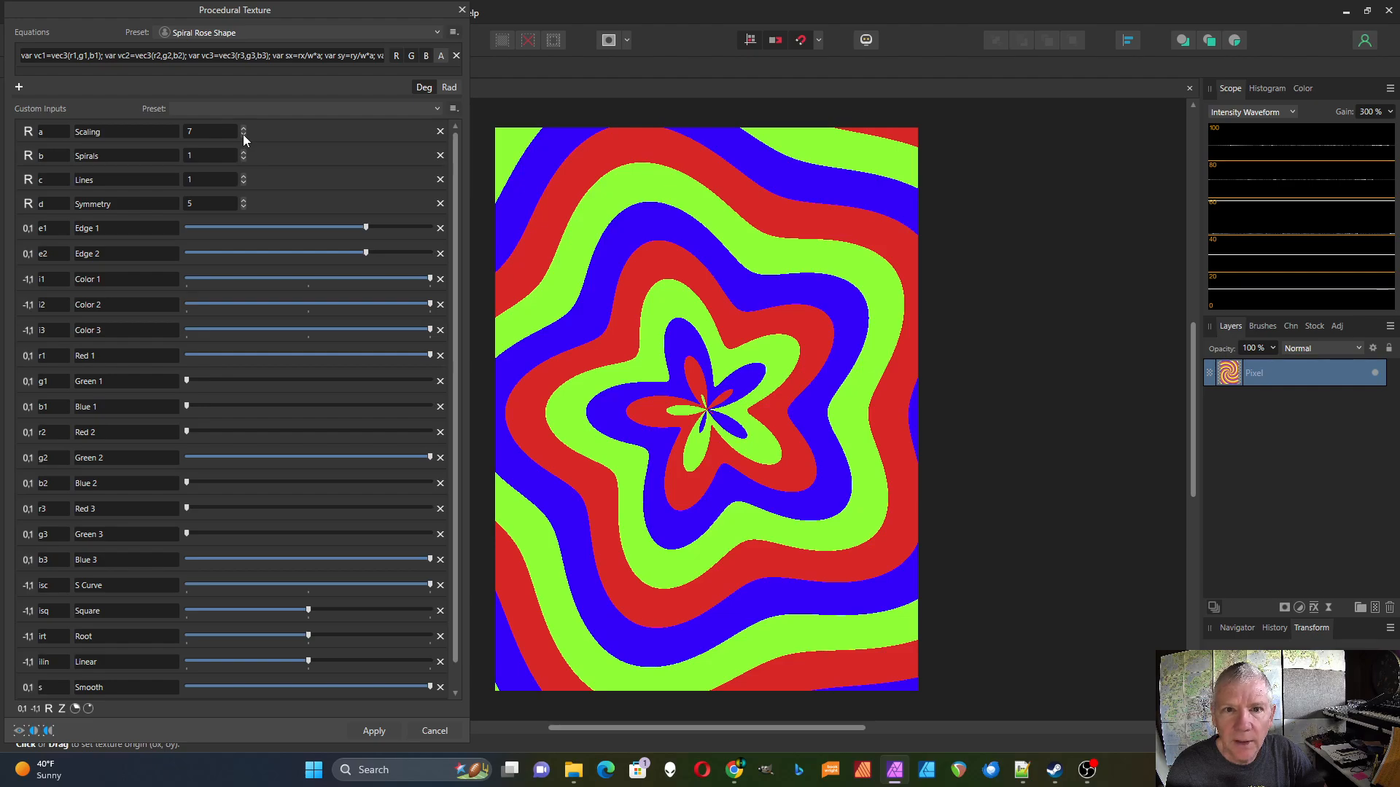
Set Spirals, Symmetry and Lines to 0 to reduce the pattern to plain concentric circles
left_click(243, 157)
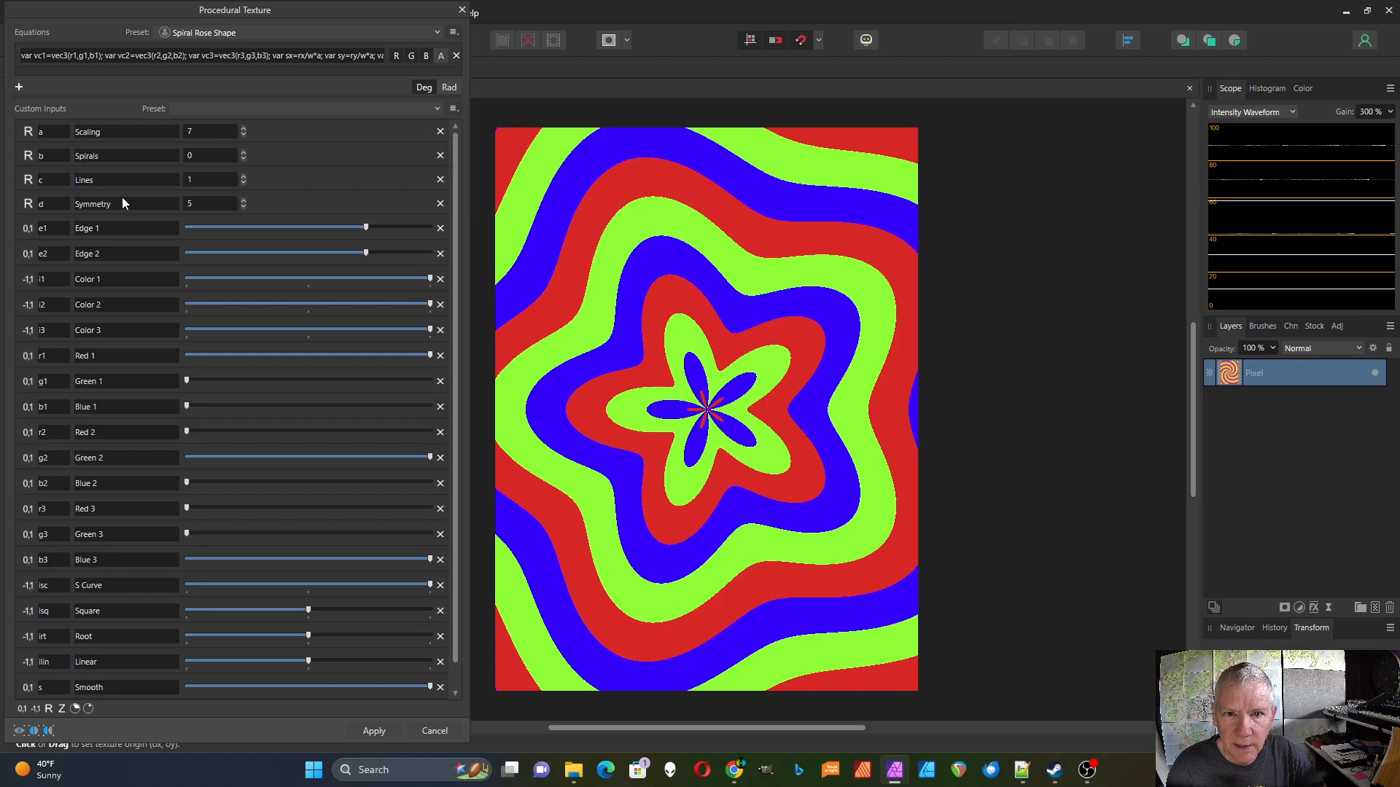
left_click(243, 207)
left_click(244, 207)
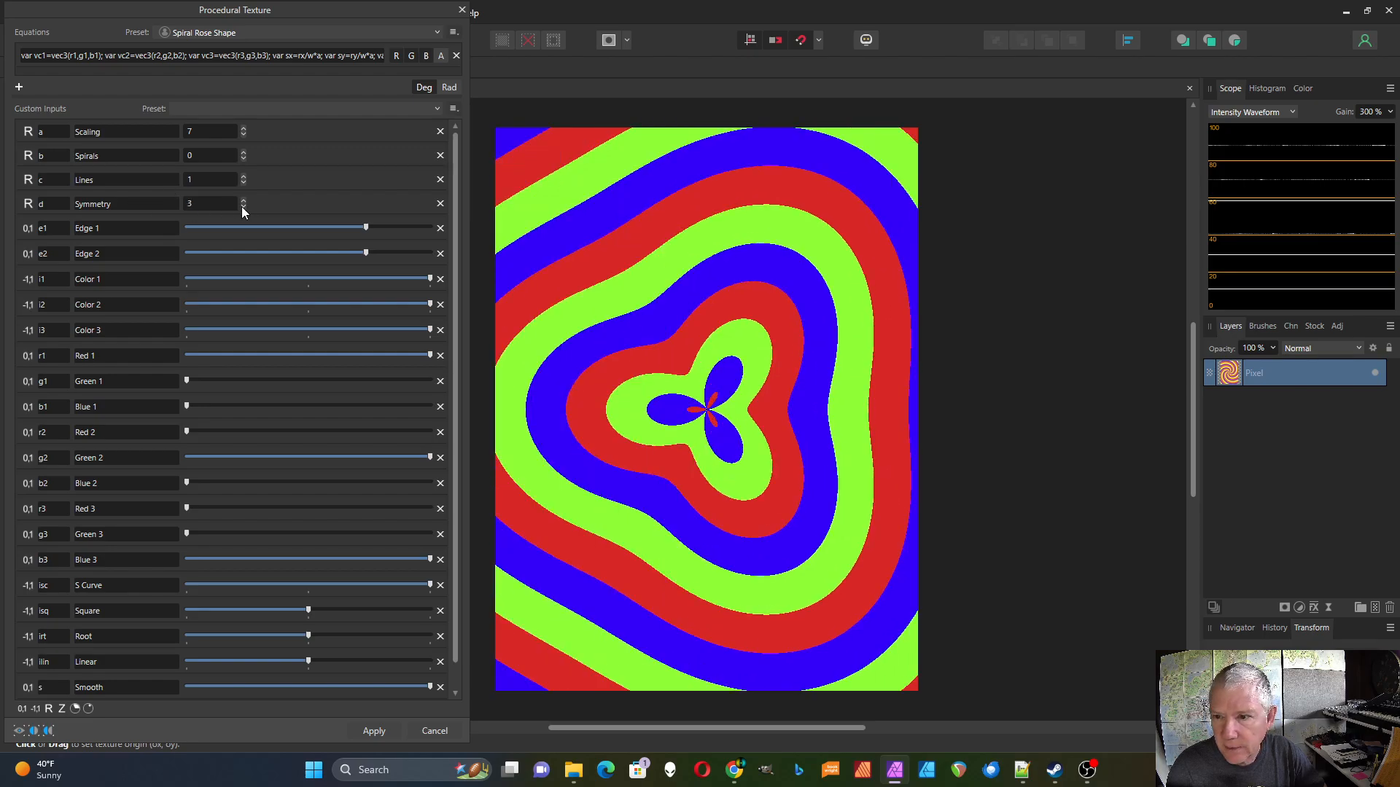
left_click(243, 207)
left_click(243, 207)
left_click(243, 207)
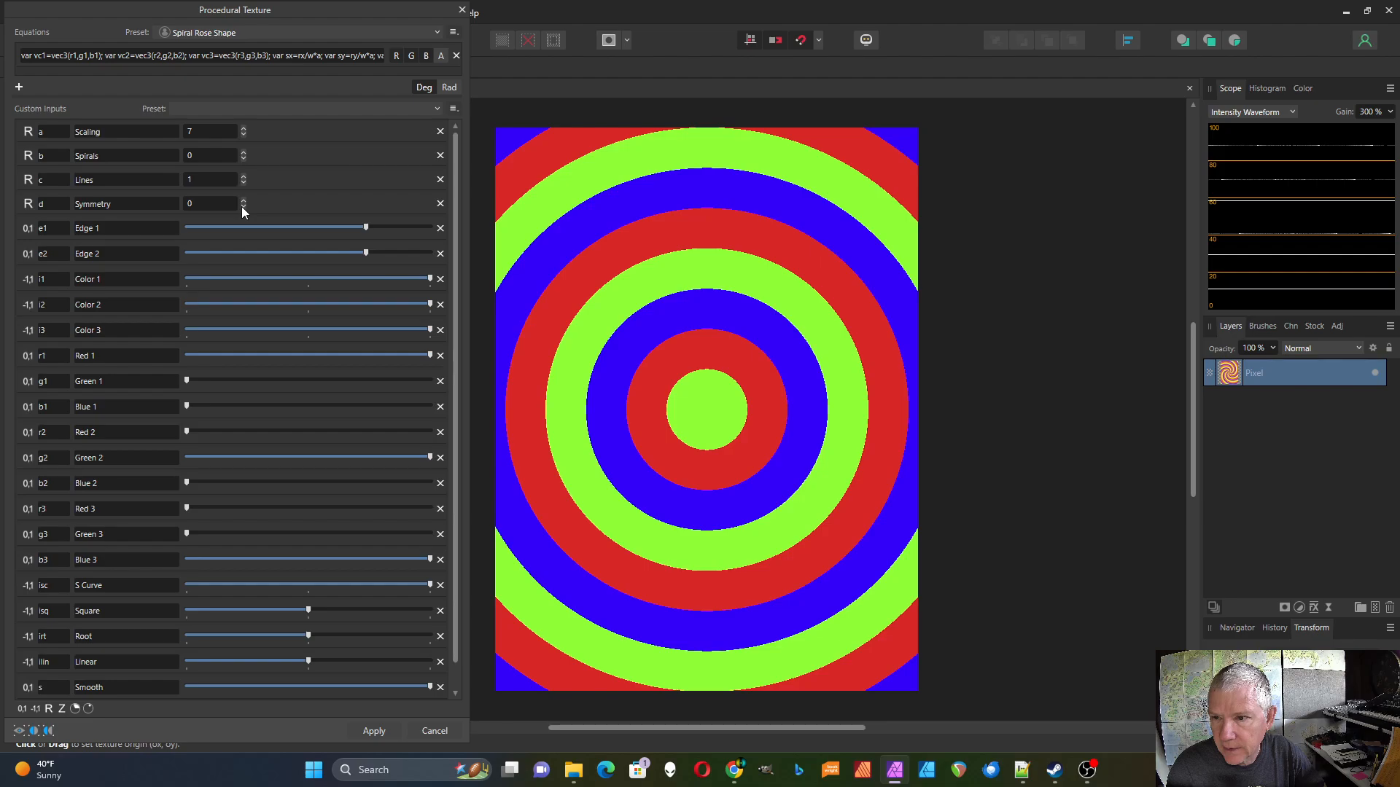
left_click(244, 183)
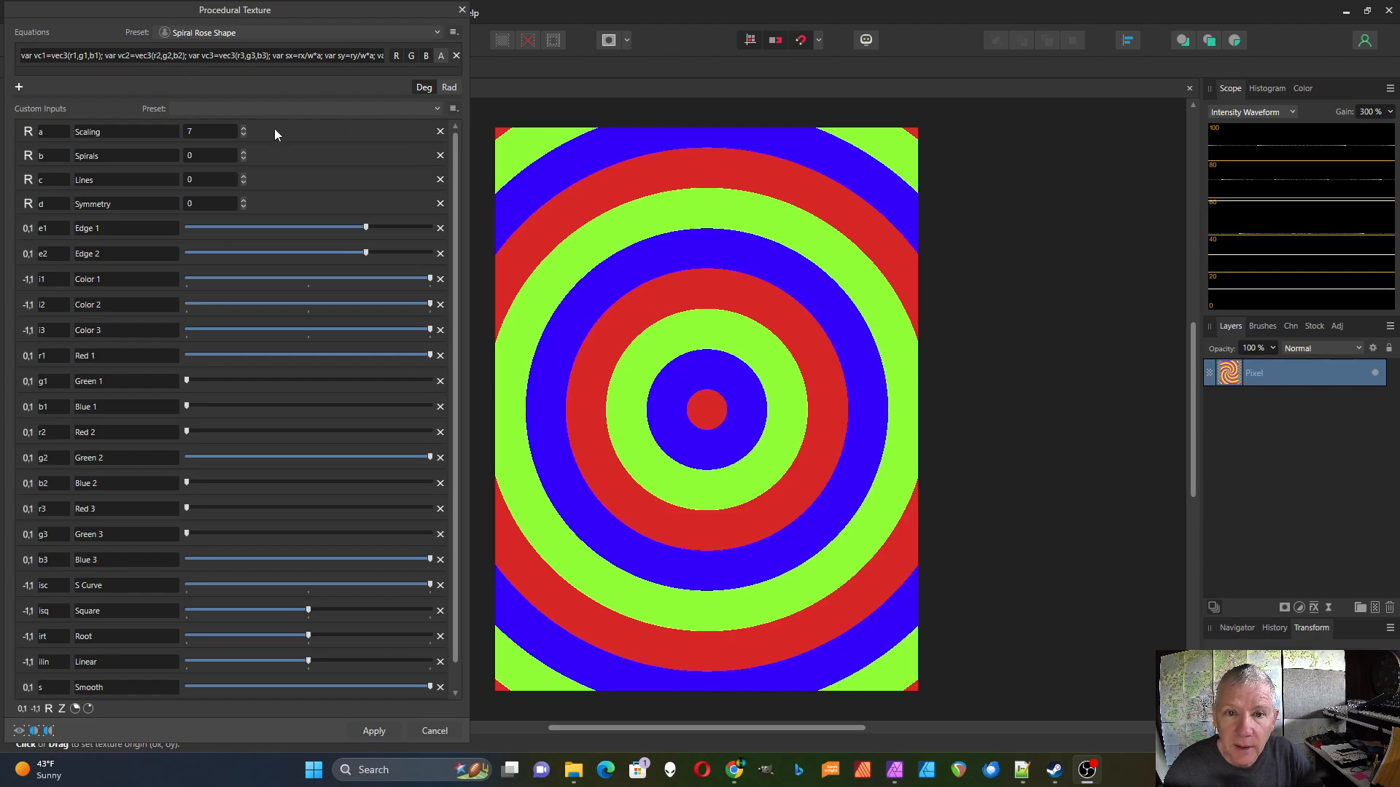
Try Spirals values up to 5 on the concentric circles, returning Spirals to 0
left_click(243, 152)
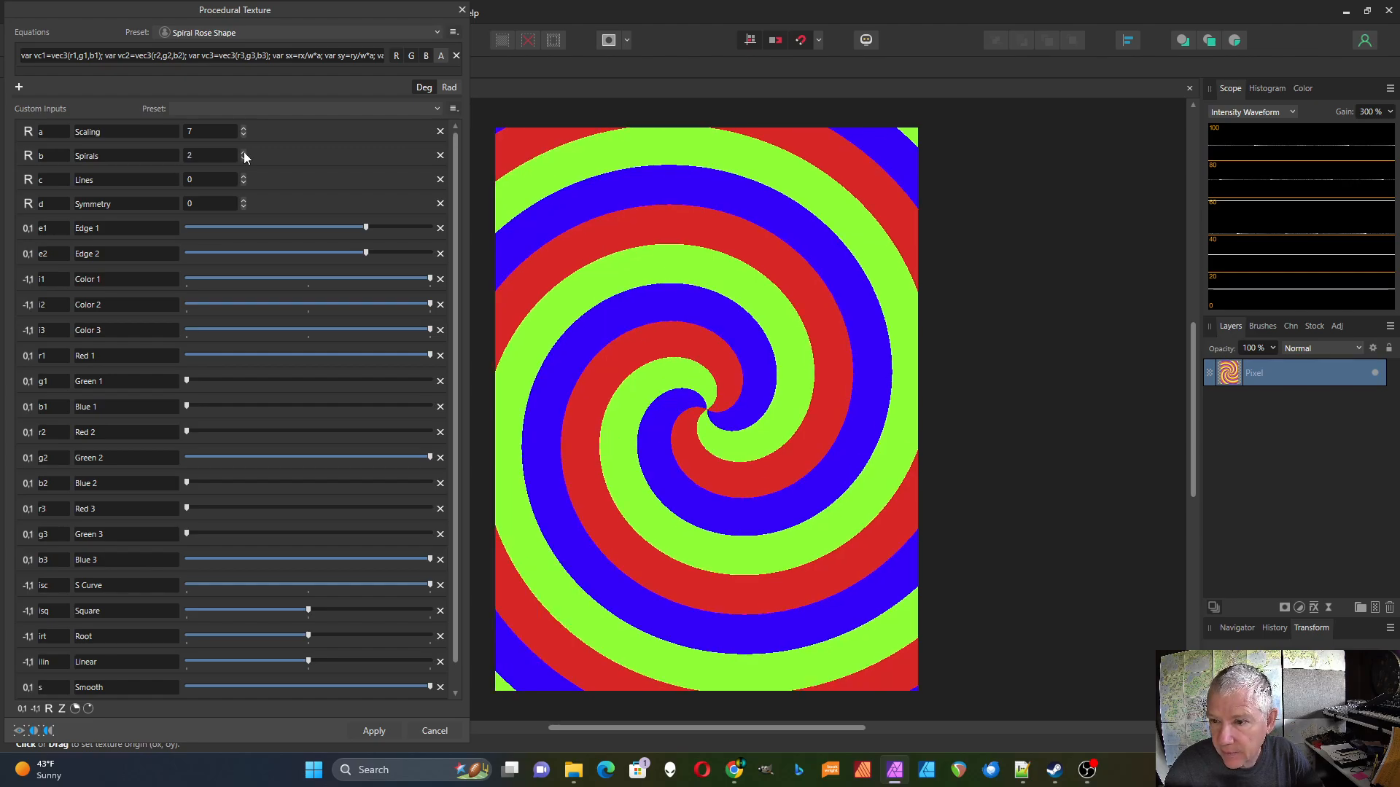
left_click(243, 152)
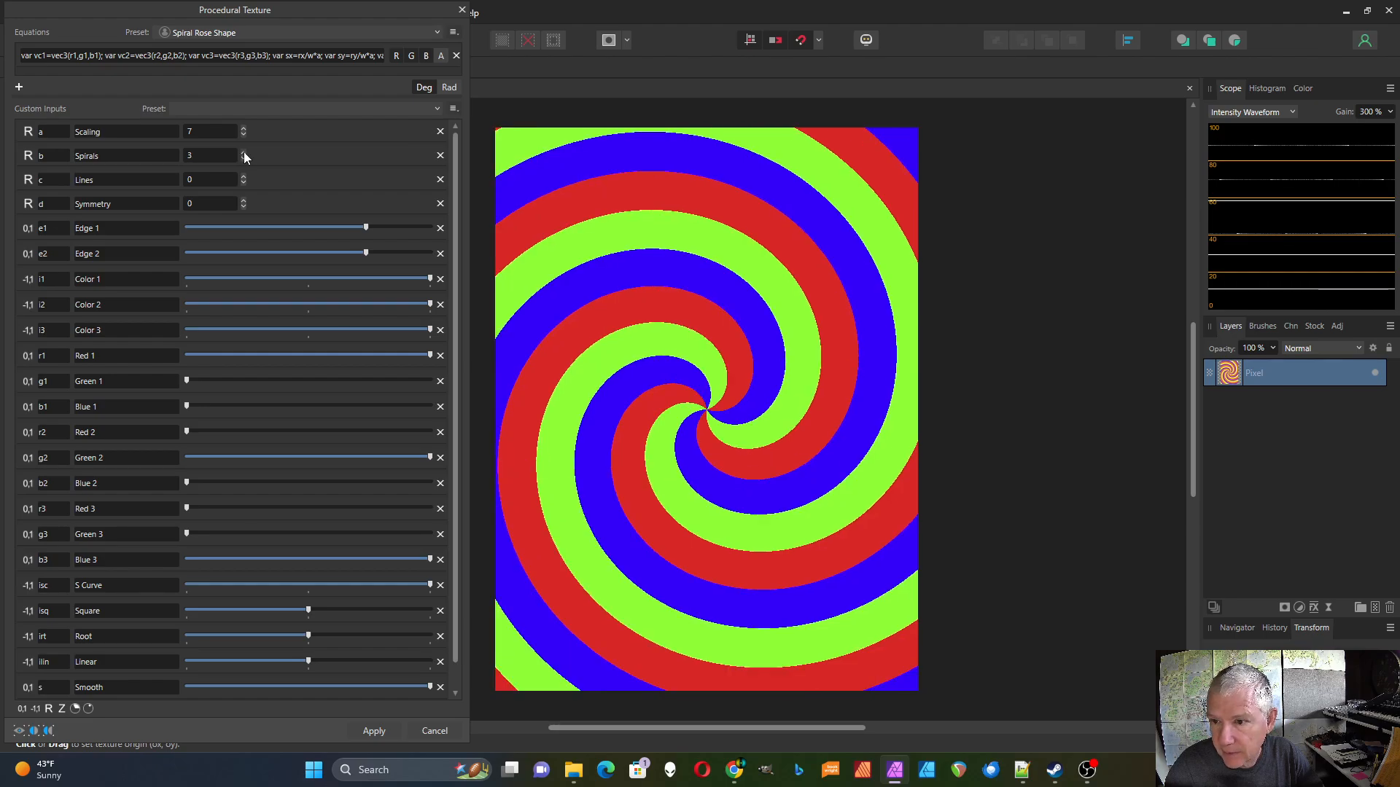
left_click(243, 152)
left_click(244, 152)
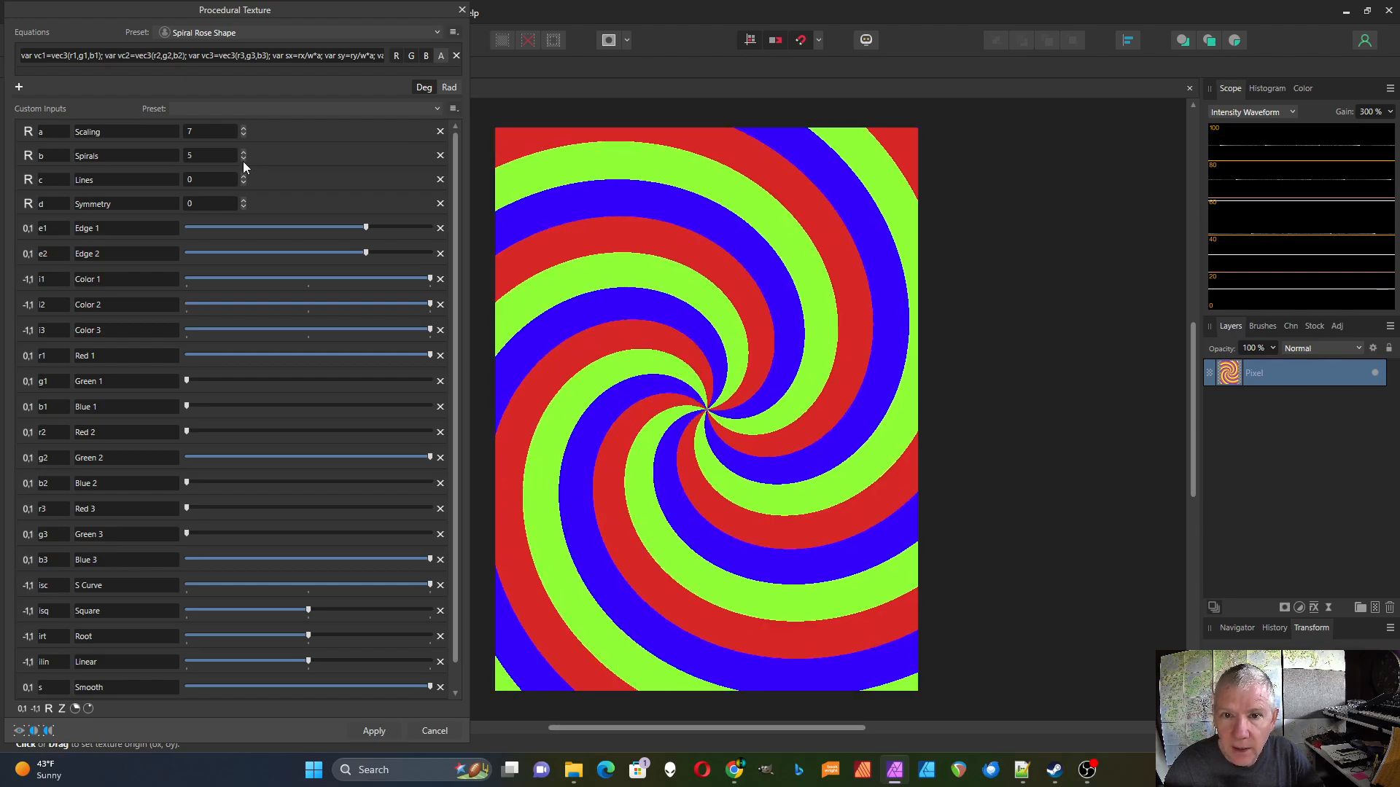
left_click(244, 159)
left_click(244, 158)
left_click(244, 158)
left_click(243, 159)
left_click(244, 158)
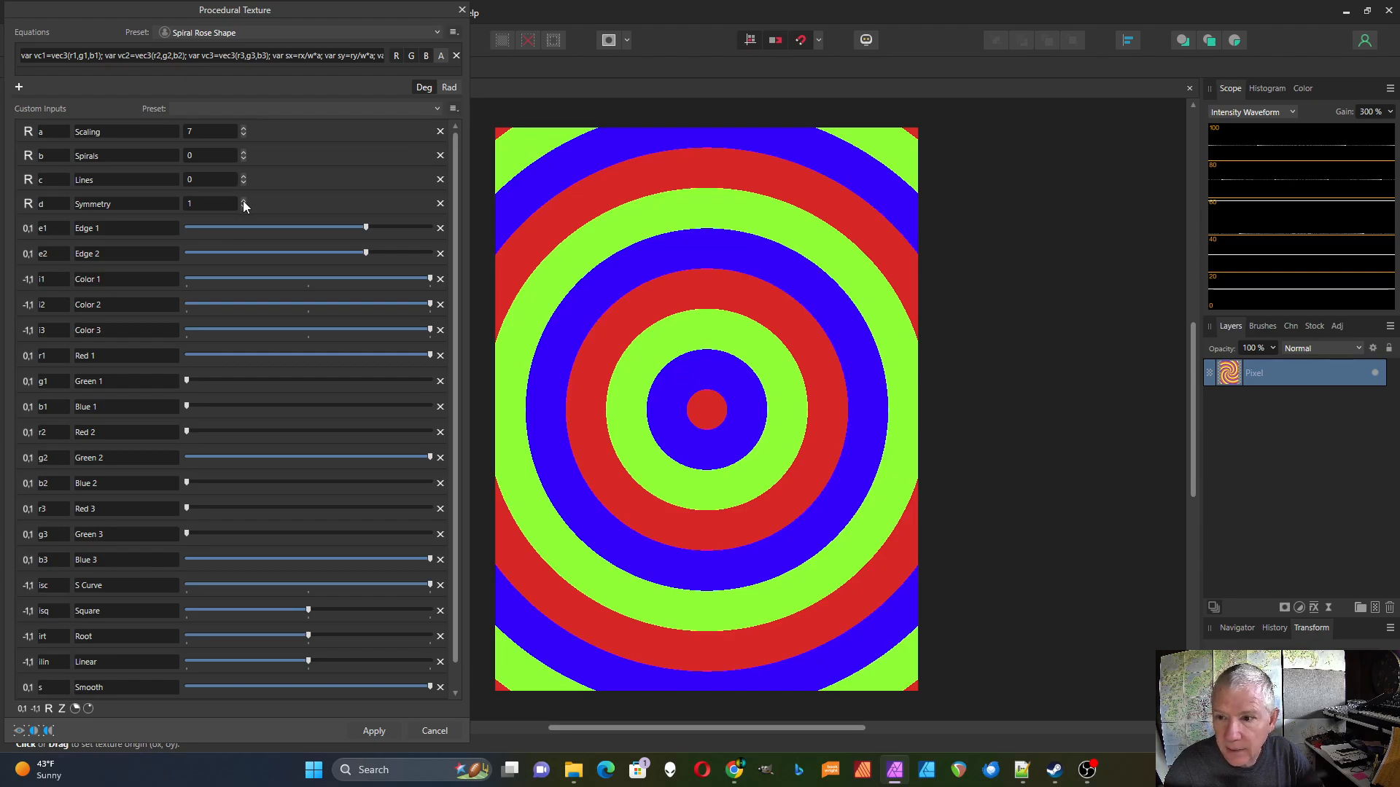
Try Lines values up to 4 and settle on a Lines value of 2
left_click(244, 177)
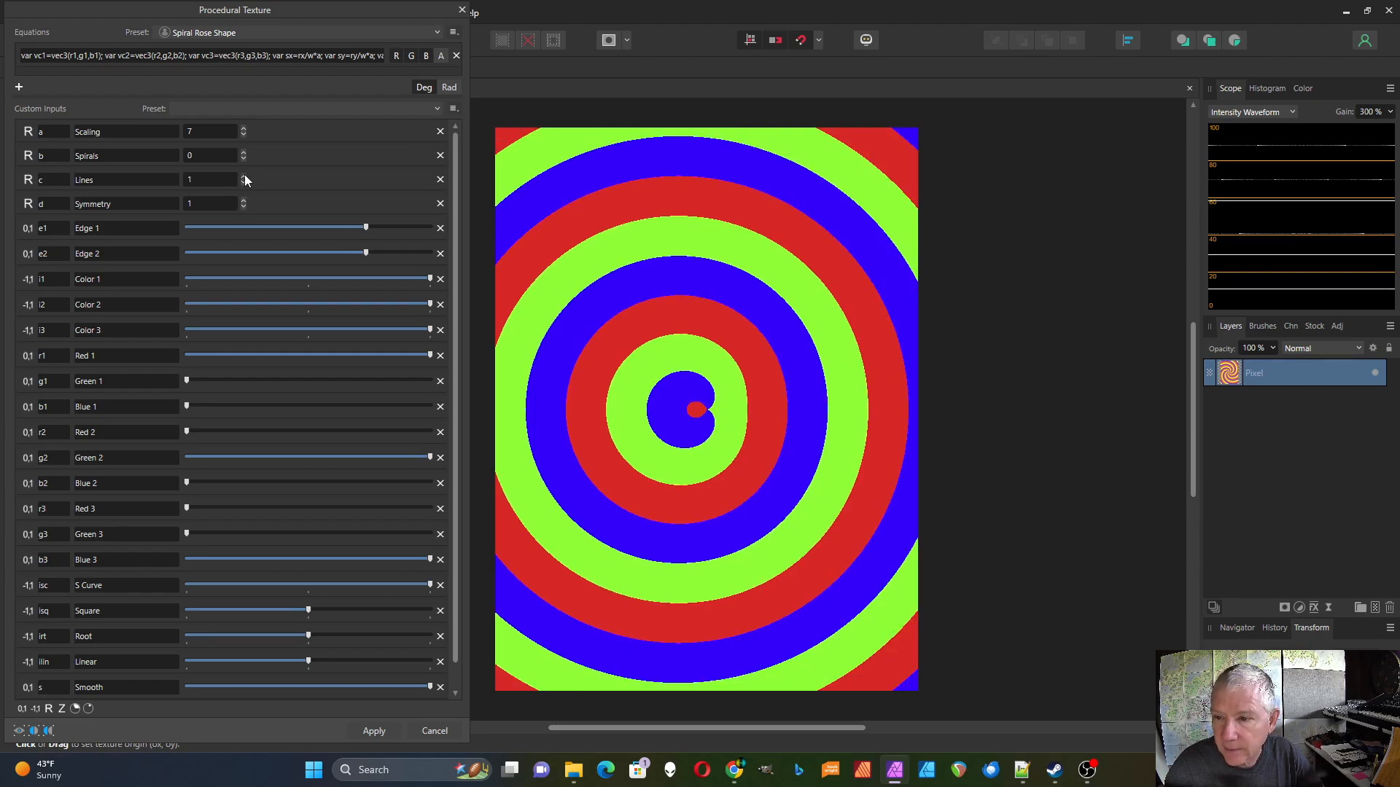
left_click(243, 177)
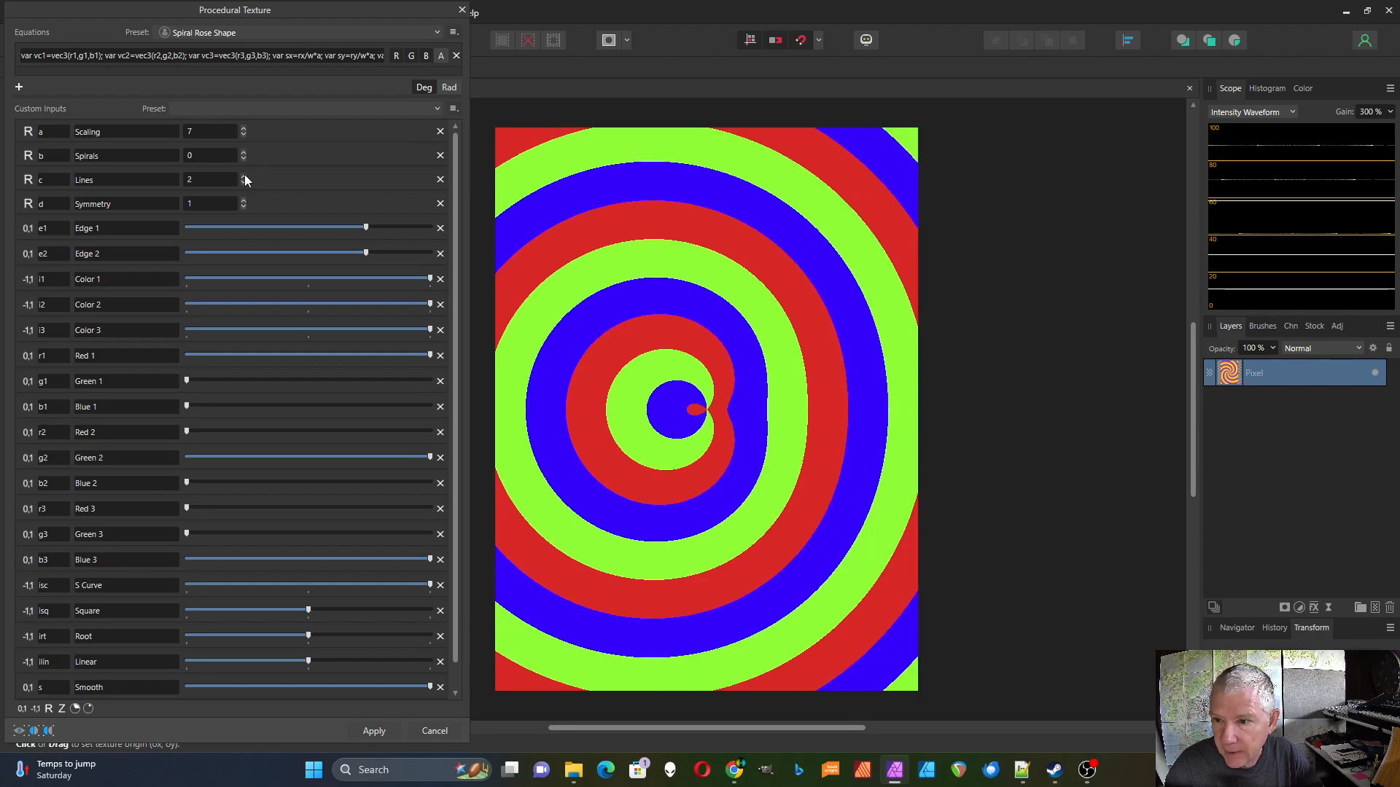
left_click(244, 176)
left_click(244, 176)
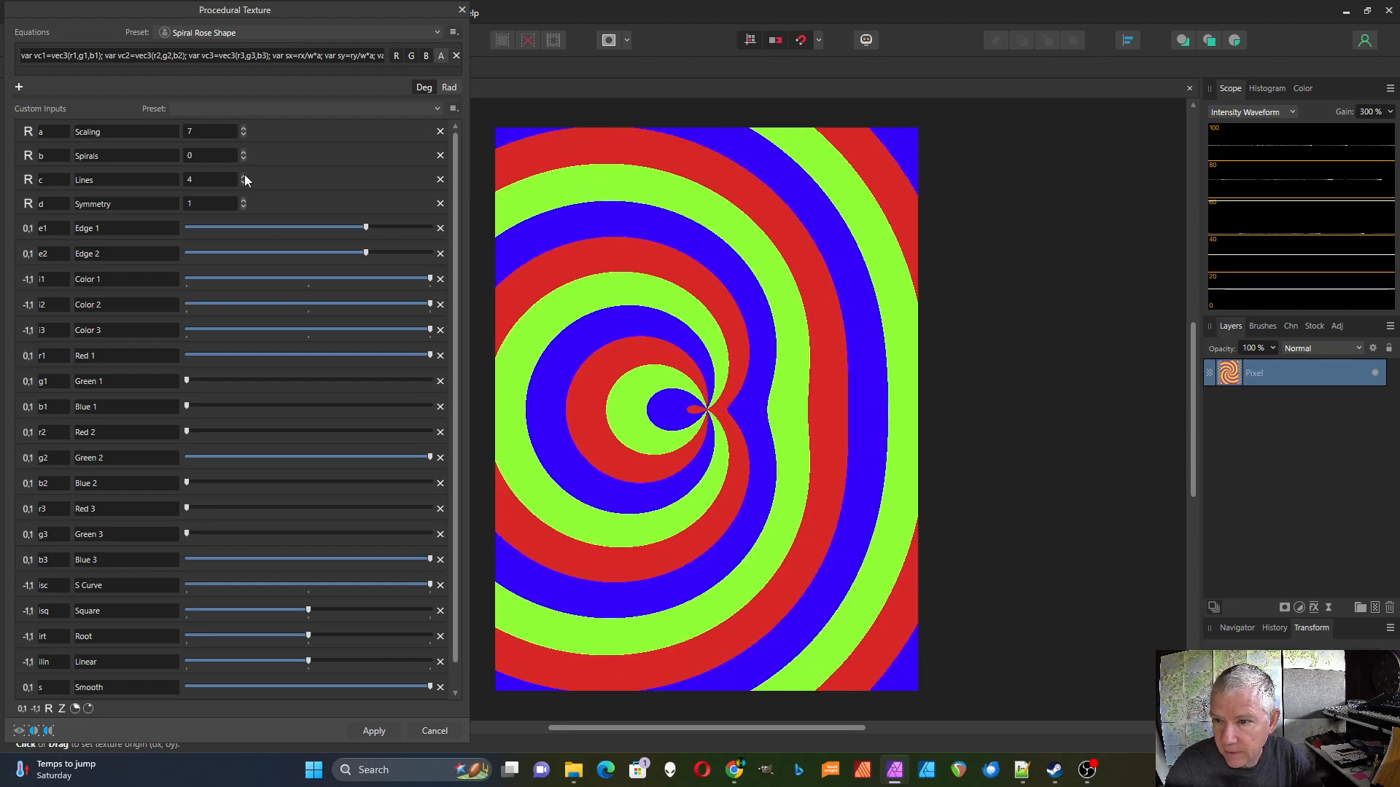
left_click(244, 182)
left_click(244, 182)
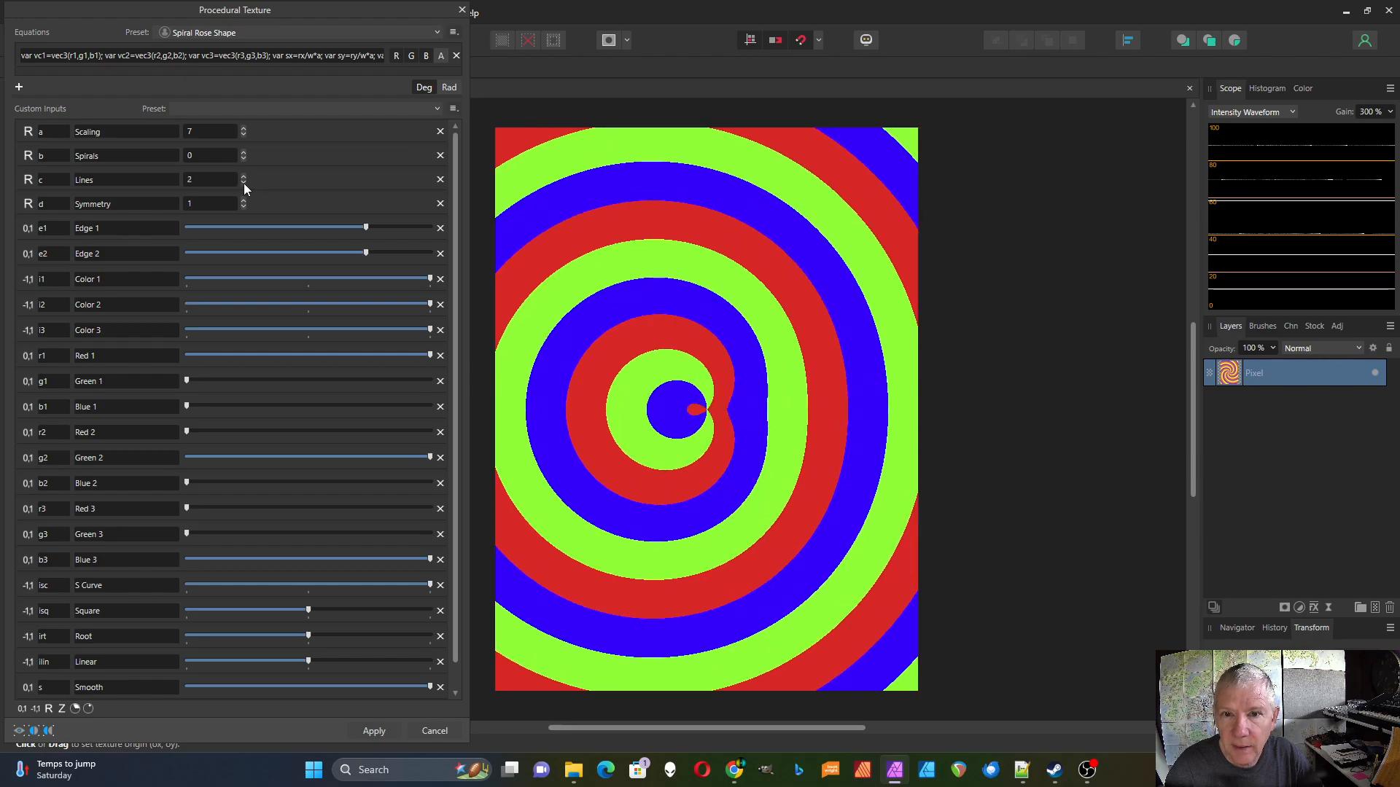
Set Symmetry to 9 and bring the S Curve value down to its zero midpoint
left_click(243, 201)
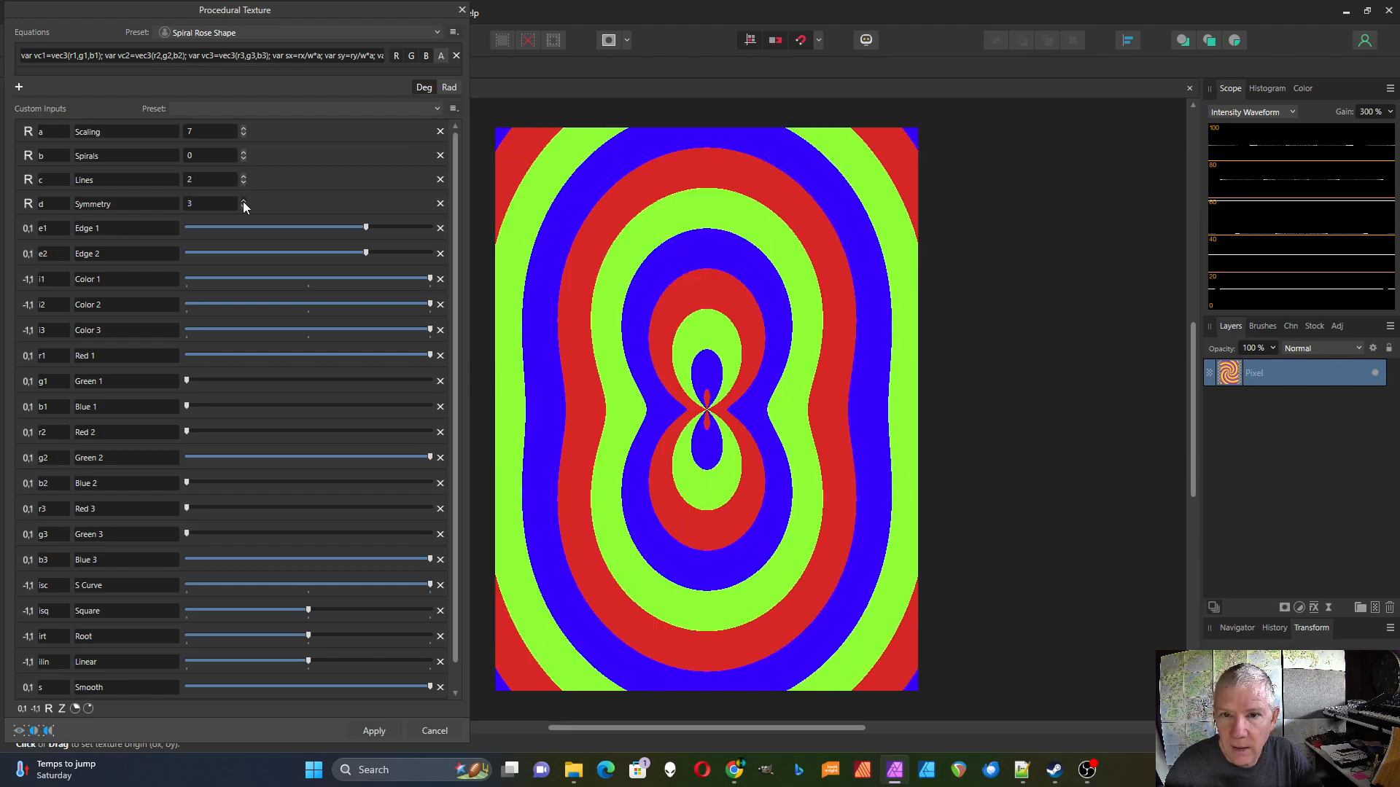
left_click(243, 200)
left_click(244, 200)
left_click(243, 200)
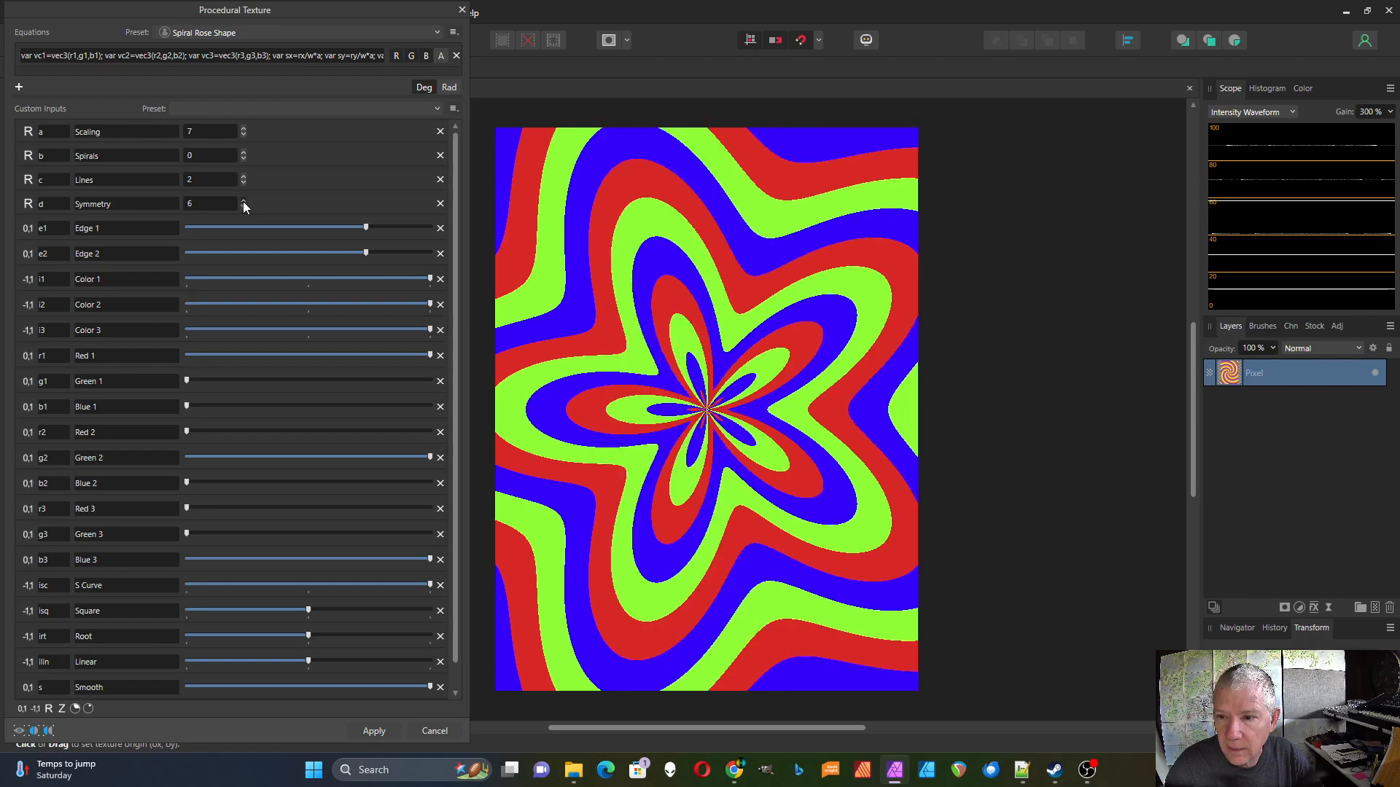
left_click(243, 201)
left_click(244, 200)
left_click(244, 201)
left_click(244, 200)
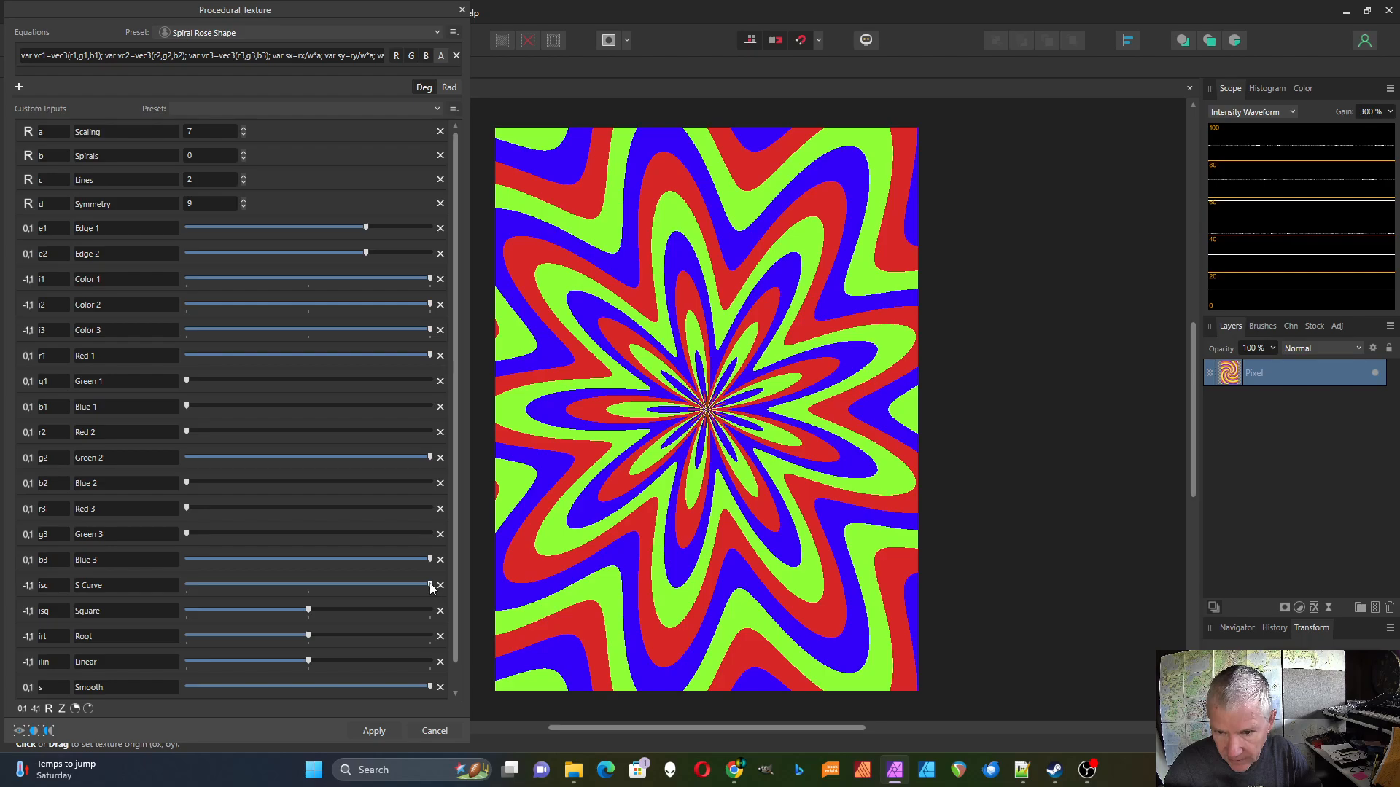
mouse_move(431, 586)
left_mouse_down()
mouse_move(306, 585)
mouse_move(325, 611)
mouse_move(417, 612)
mouse_move(224, 611)
left_mouse_up()
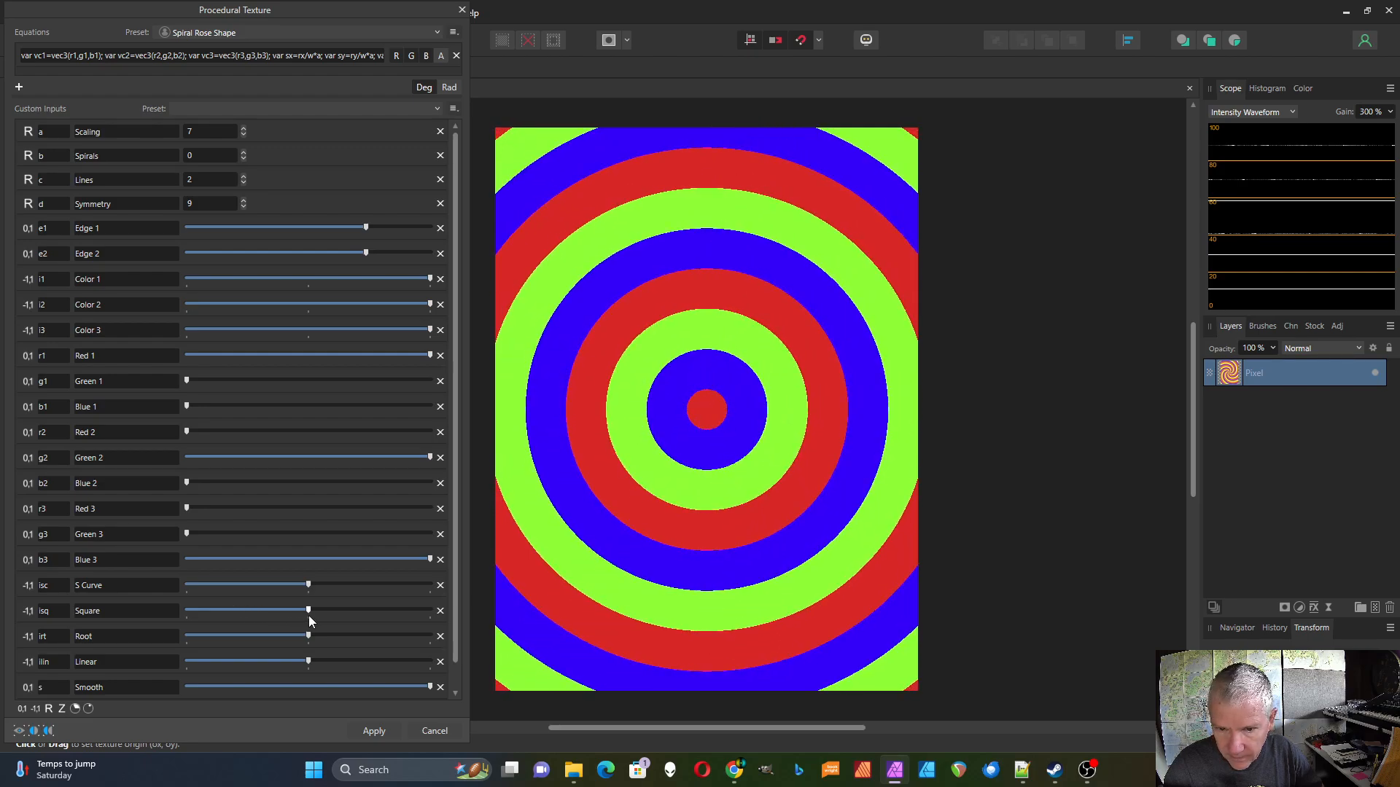
Try a negative Linear value and Smooth at its minimum, restoring Linear to its midpoint and Smooth to its maximum
left_click_drag(309, 637, 267, 662)
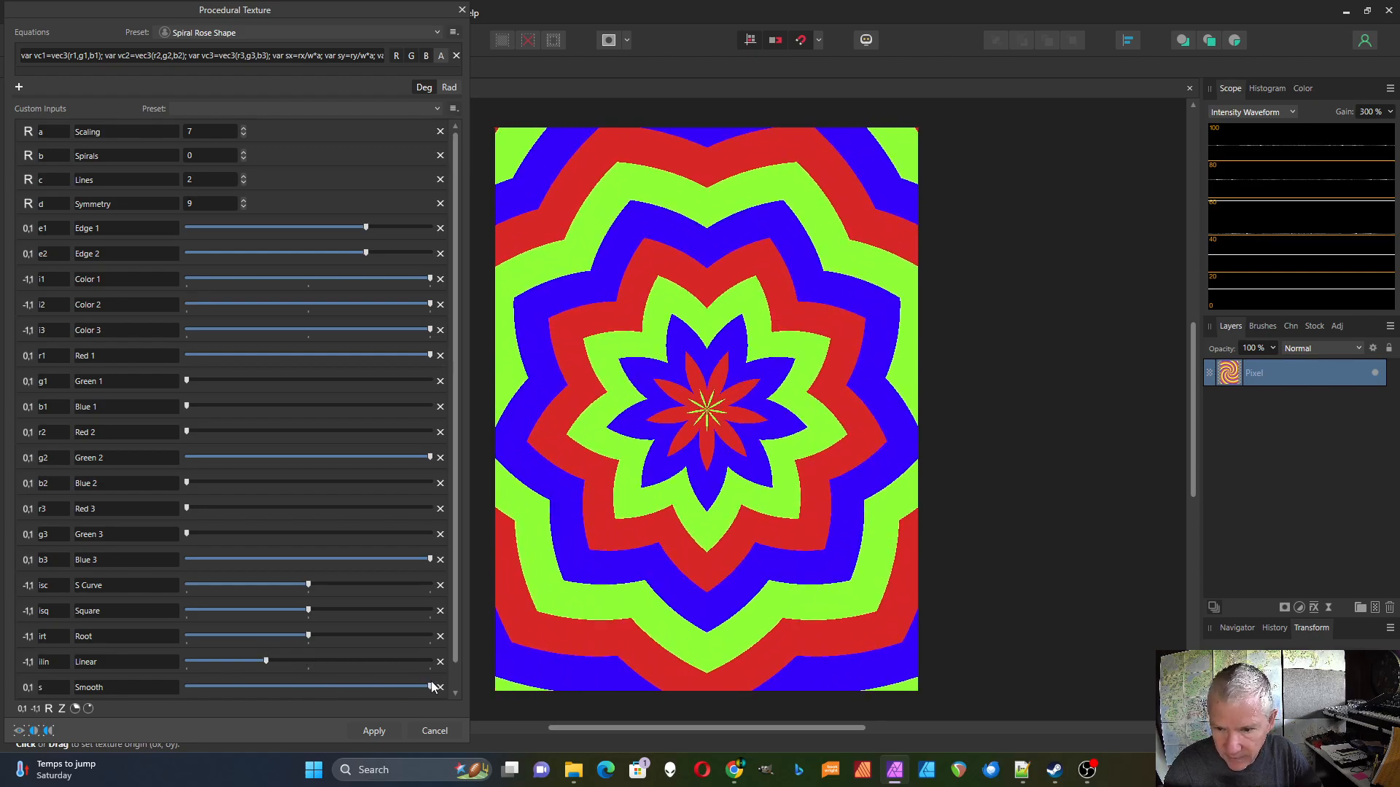
left_click_drag(430, 686, 175, 671)
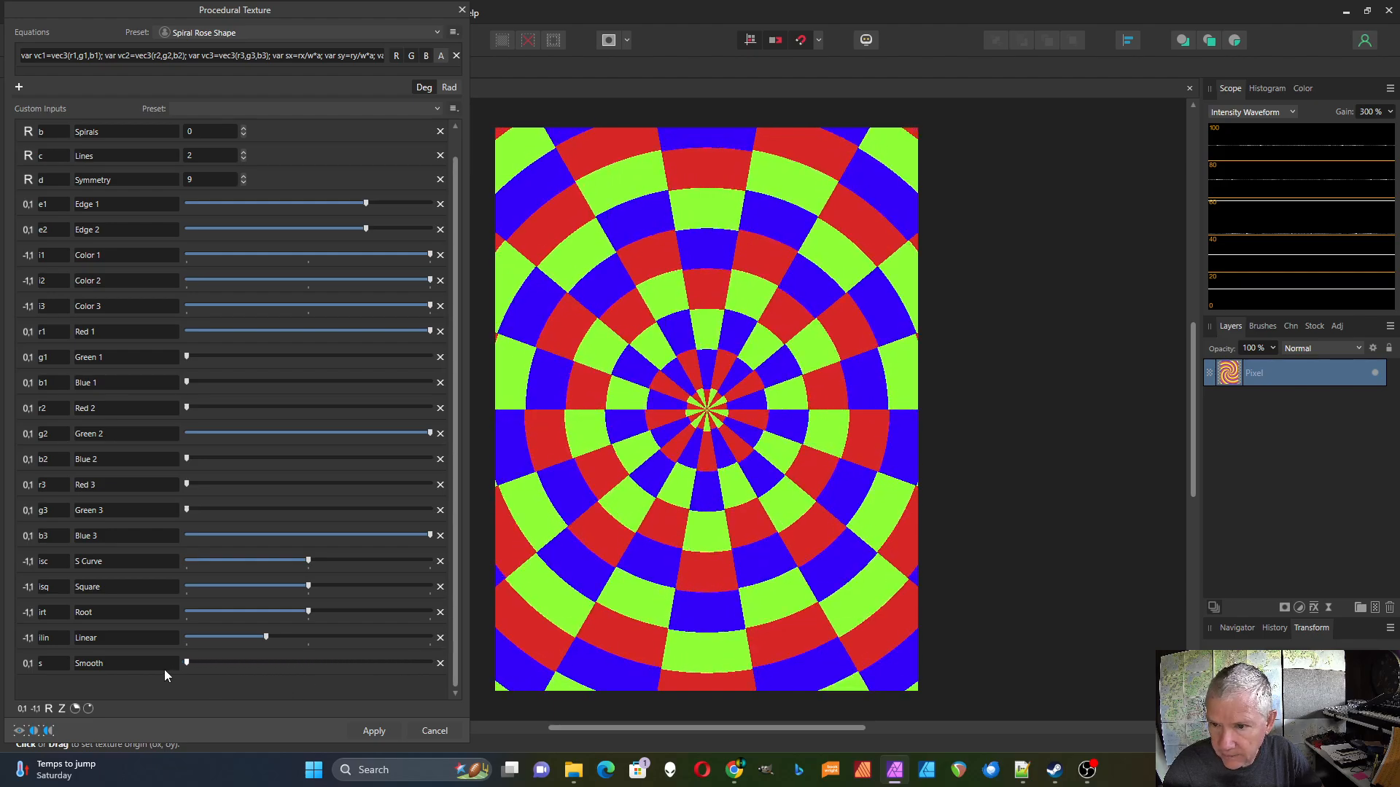
left_click_drag(267, 637, 309, 645)
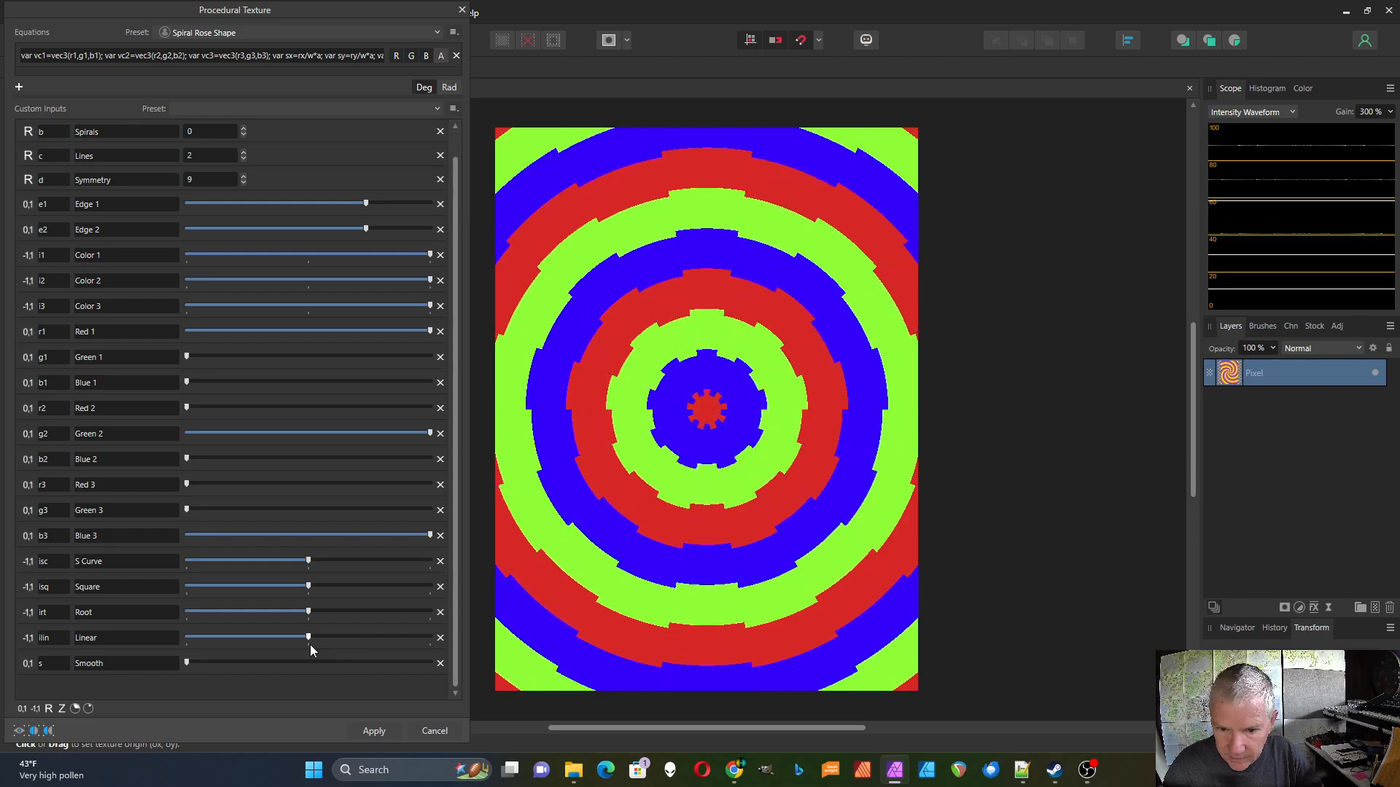
left_click_drag(185, 665, 341, 687)
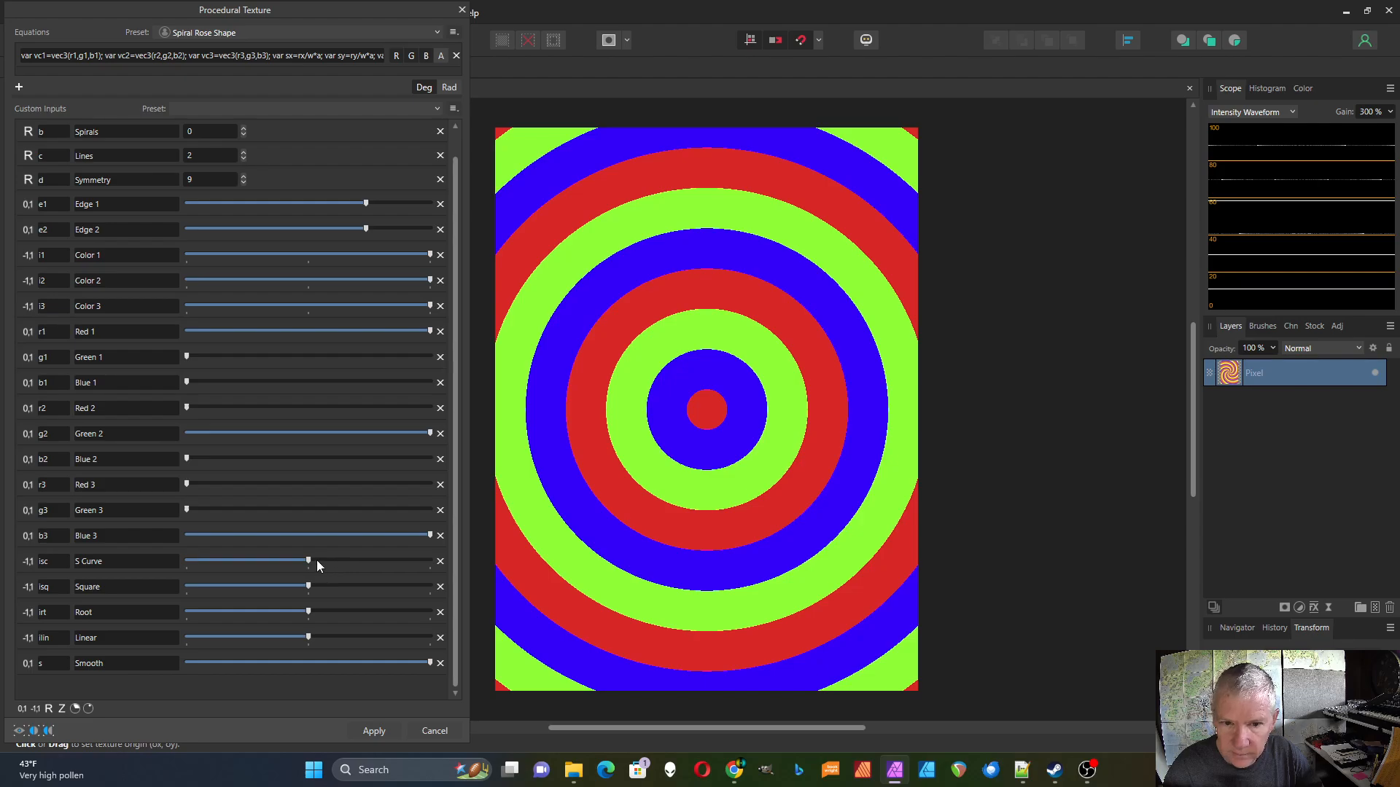
Raise S Curve partway above its midpoint and recolor the first color with Green 1 at about 40% and Blue 1 at about 10%
mouse_move(309, 556)
left_mouse_down()
mouse_move(374, 571)
mouse_move(360, 571)
left_mouse_up()
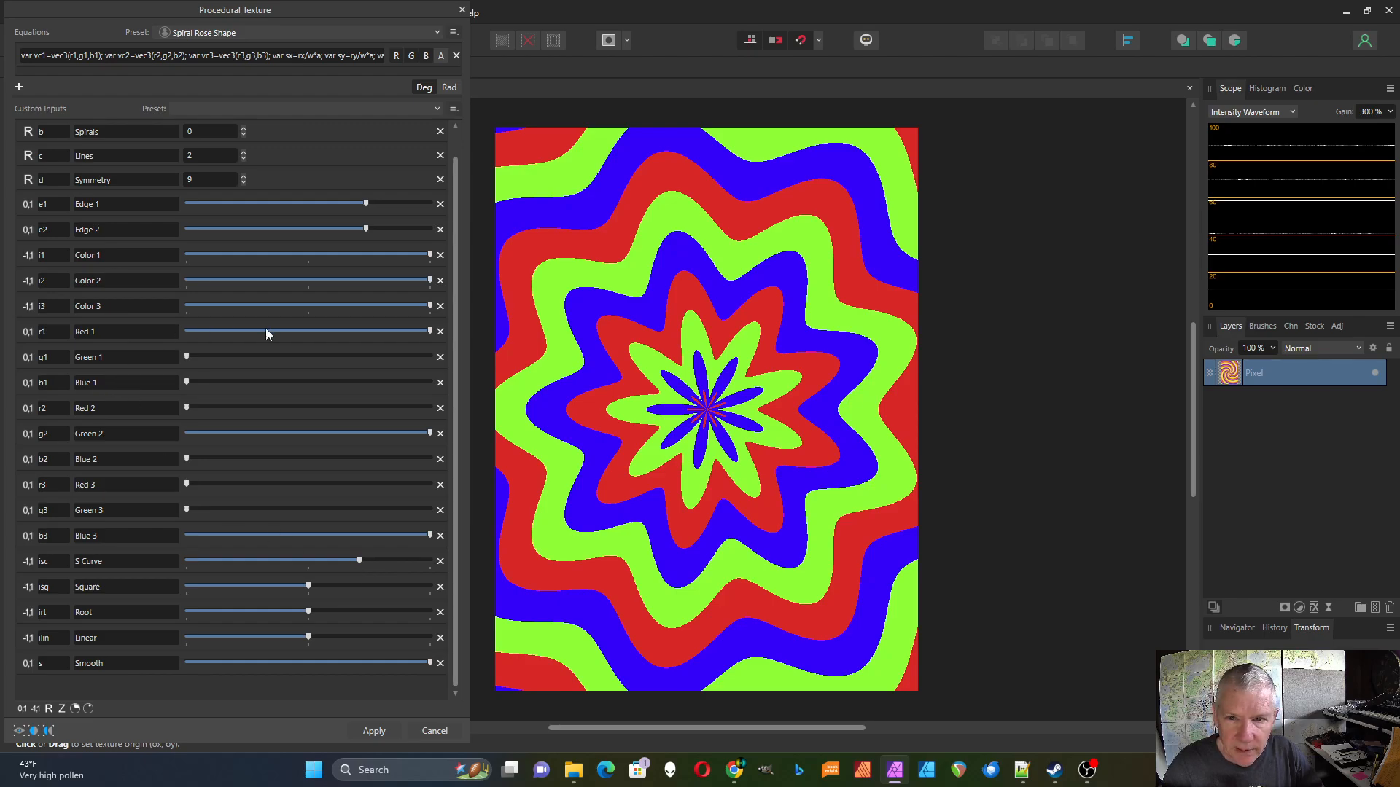
left_click_drag(186, 356, 280, 358)
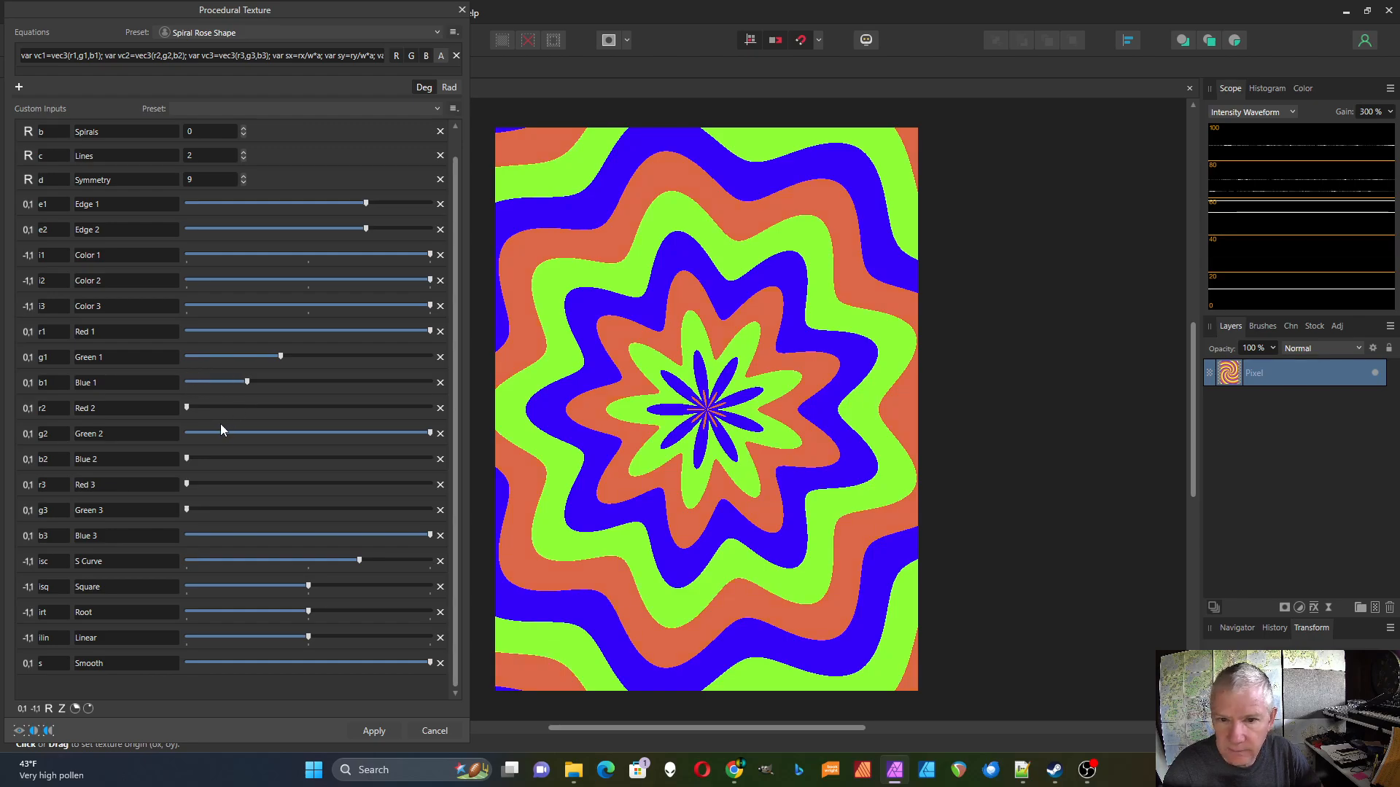
left_click_drag(248, 383, 216, 383)
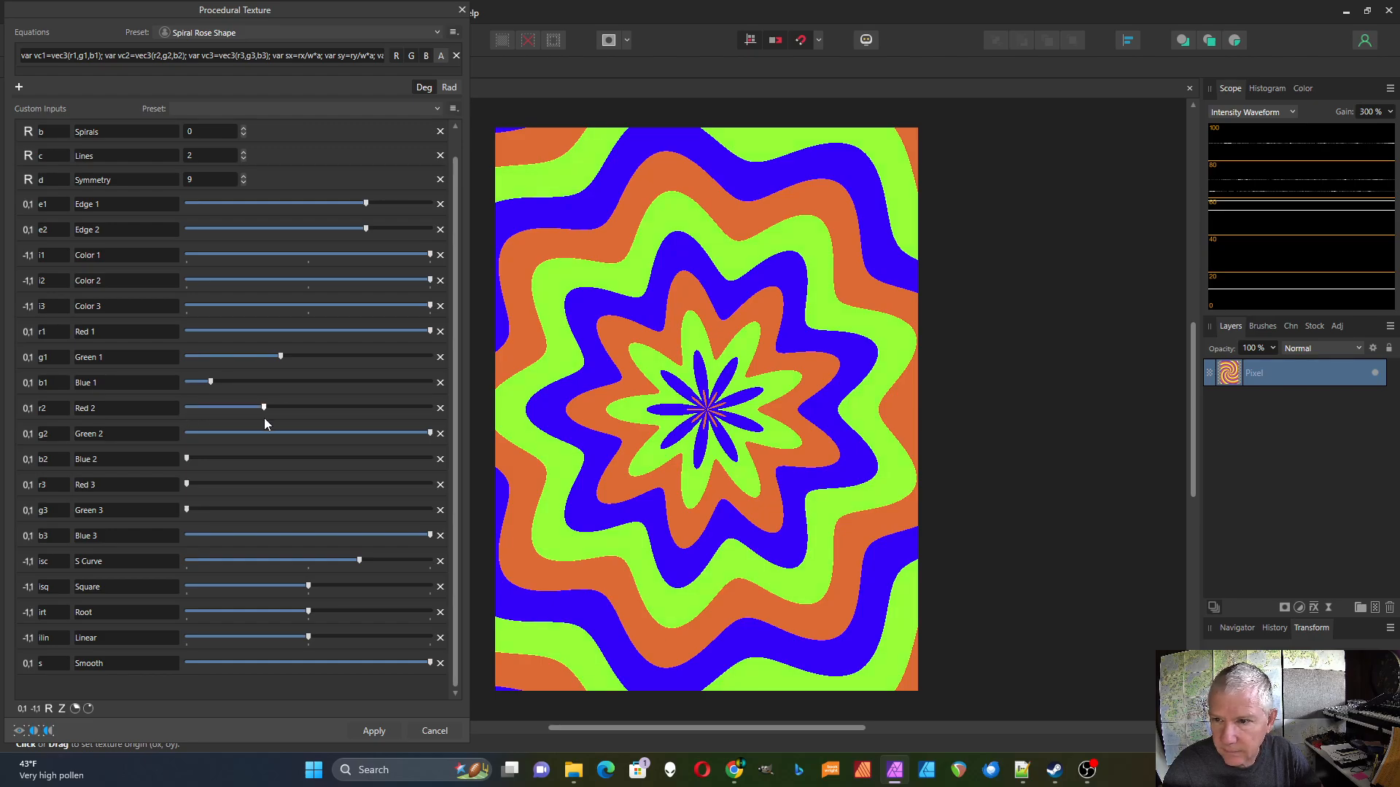
Set Red 2 to about 35%, Green 2 to 75%, Blue 2 to 30%, Red 3 to 10% and Green 3 to 55% of their ranges
left_click_drag(264, 418, 278, 419)
left_click_drag(187, 459, 265, 460)
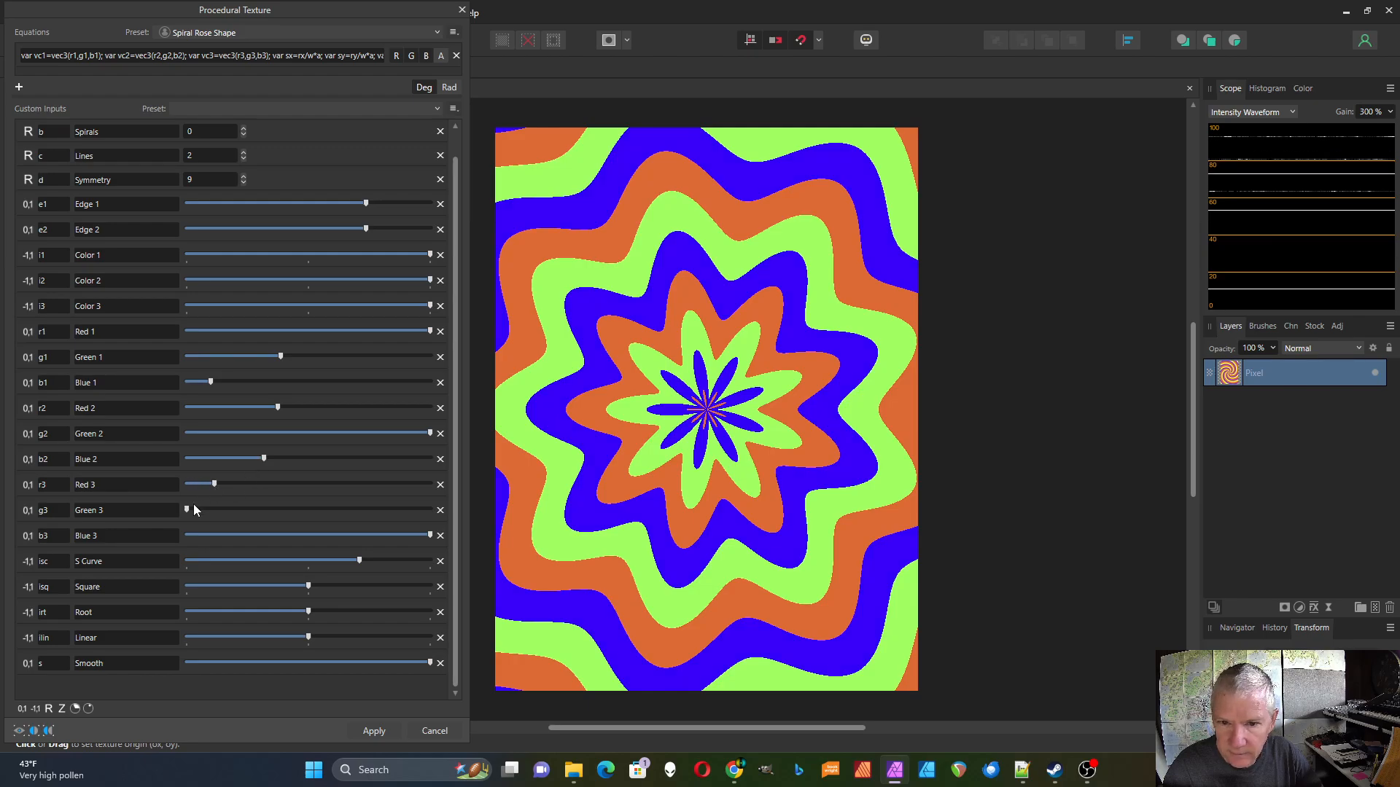
left_click_drag(194, 505, 320, 517)
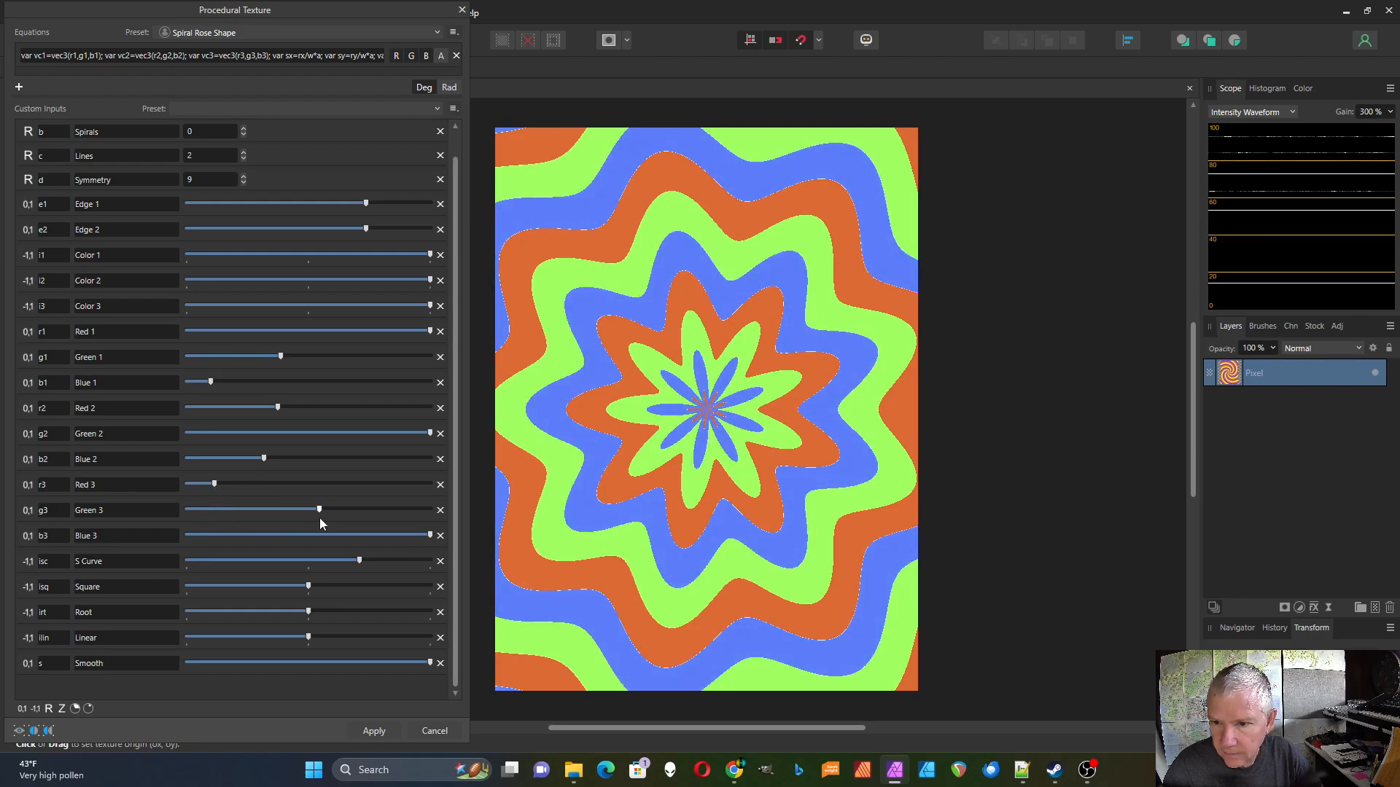
left_click_drag(430, 434, 369, 435)
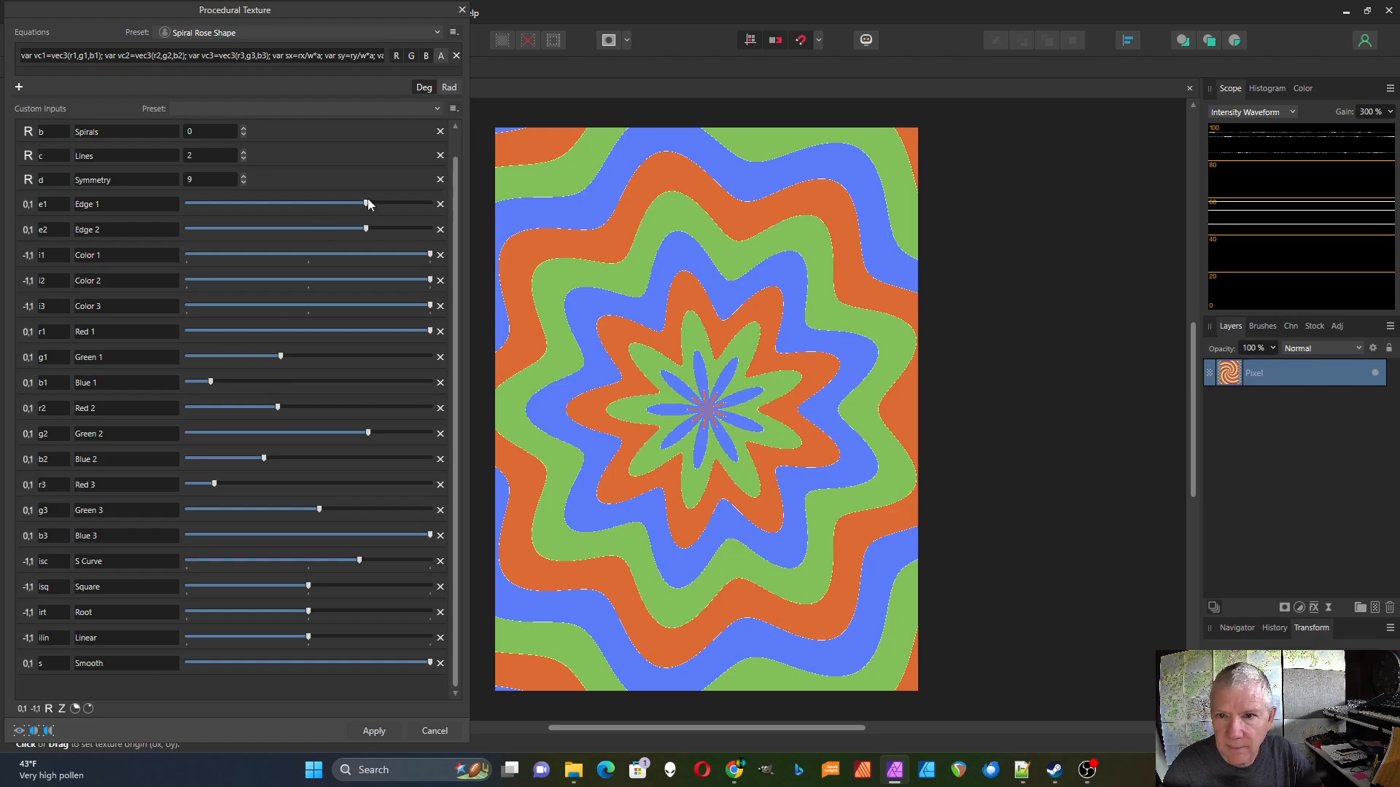
Raise Edge 1 and Edge 2 to about 85% of their ranges, Edge 1 slightly higher, to outline the color bands in black
left_click_drag(366, 203, 391, 230)
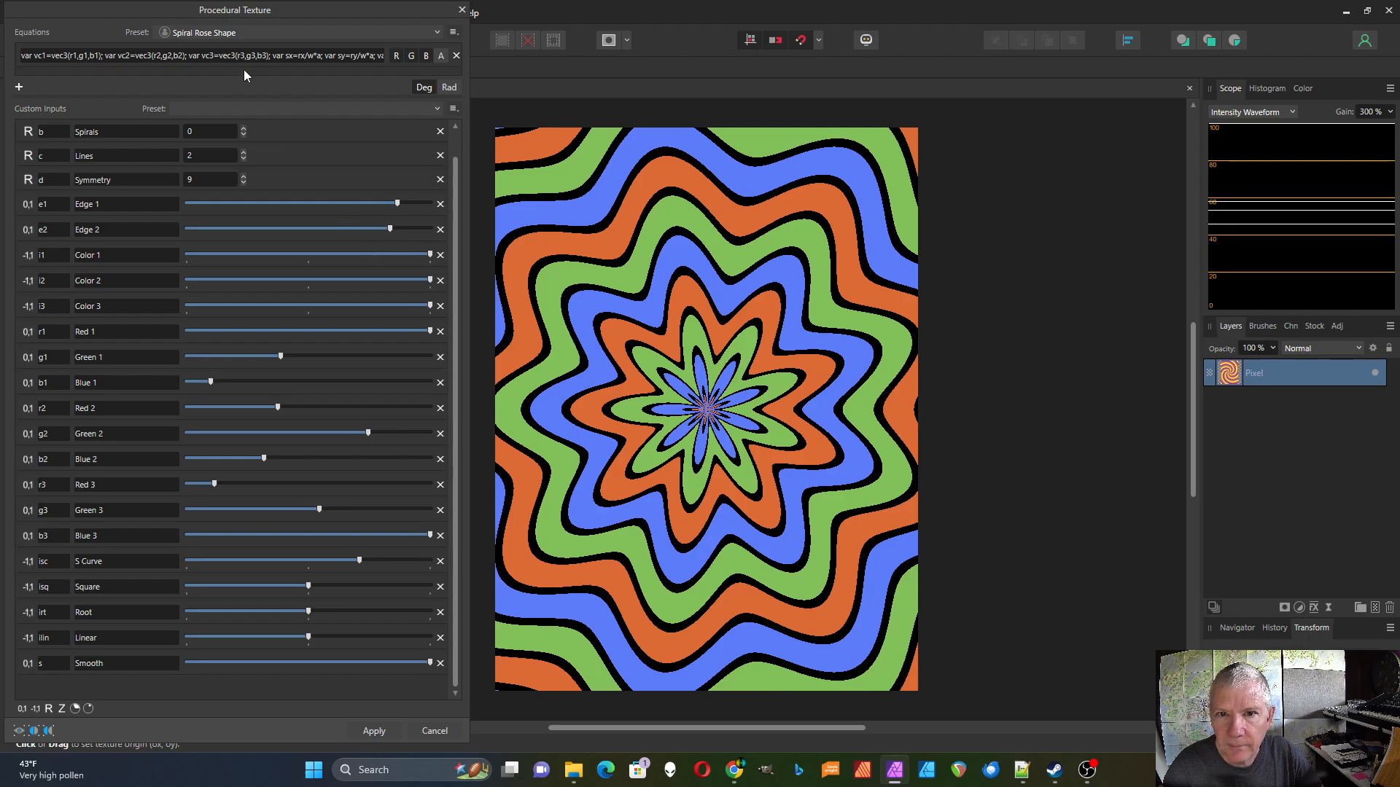
scroll(279, 177, "up", 1)
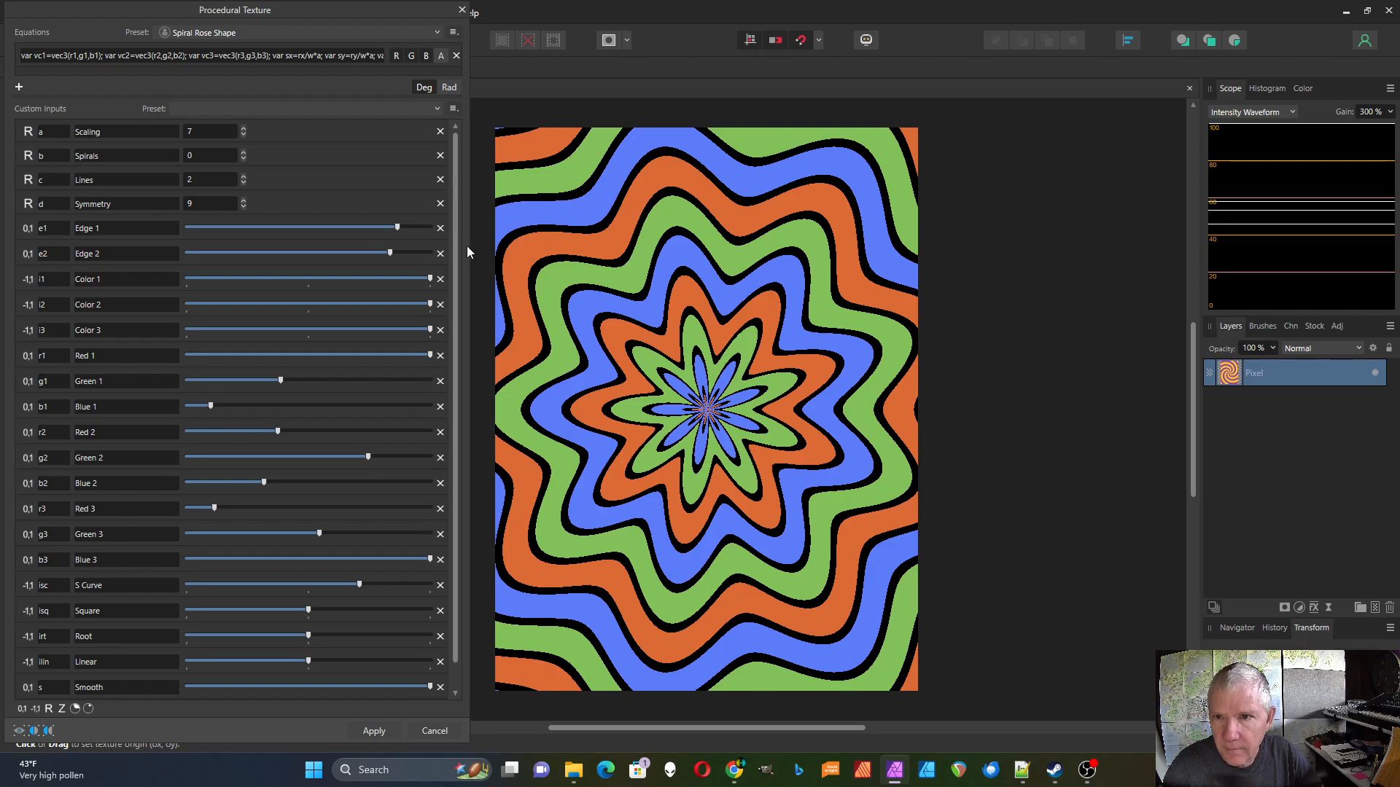
Switch to Notepad++ to examine the Spiral Rose equations, highlight the c* factor in the wv formula, and return to the Procedural Texture settings
left_click(1023, 774)
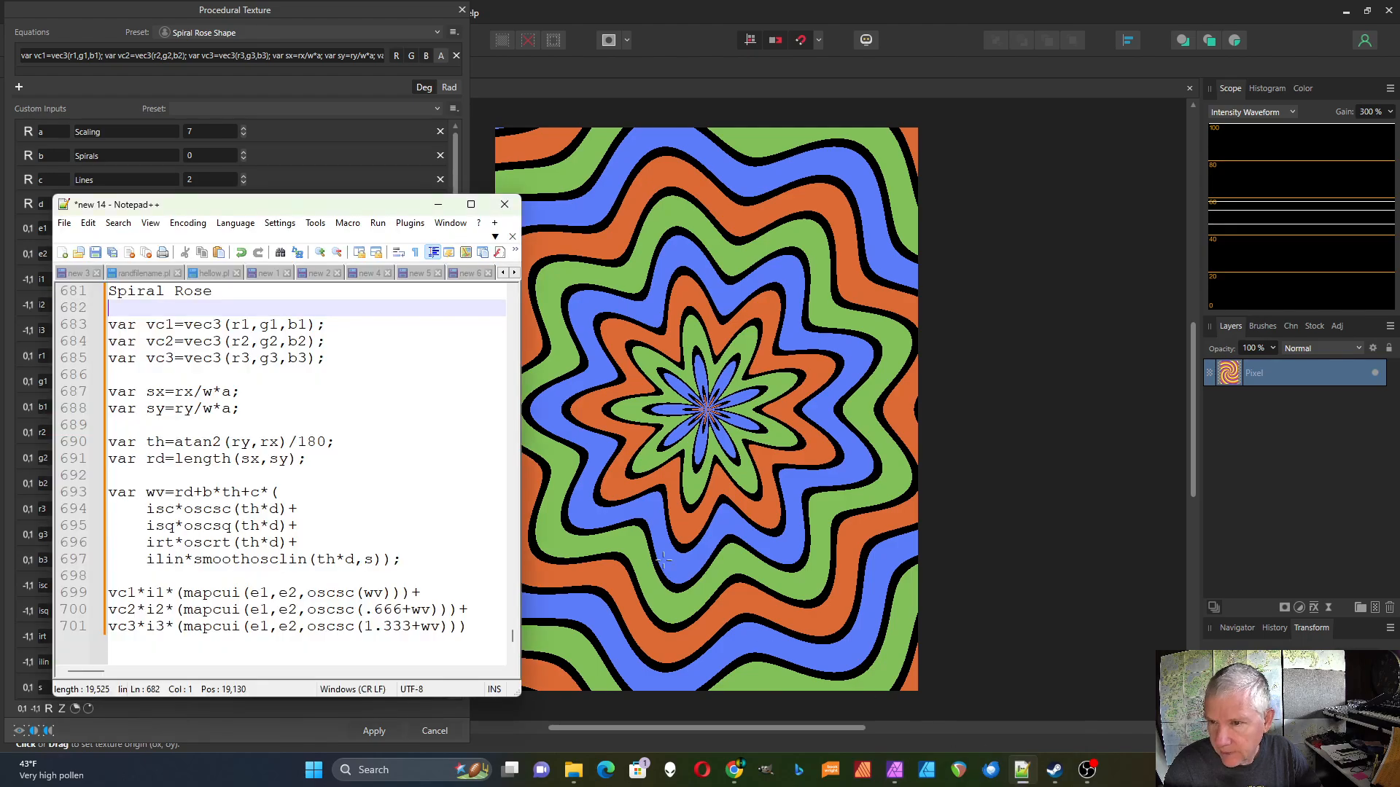
left_click_drag(370, 139, 347, 132)
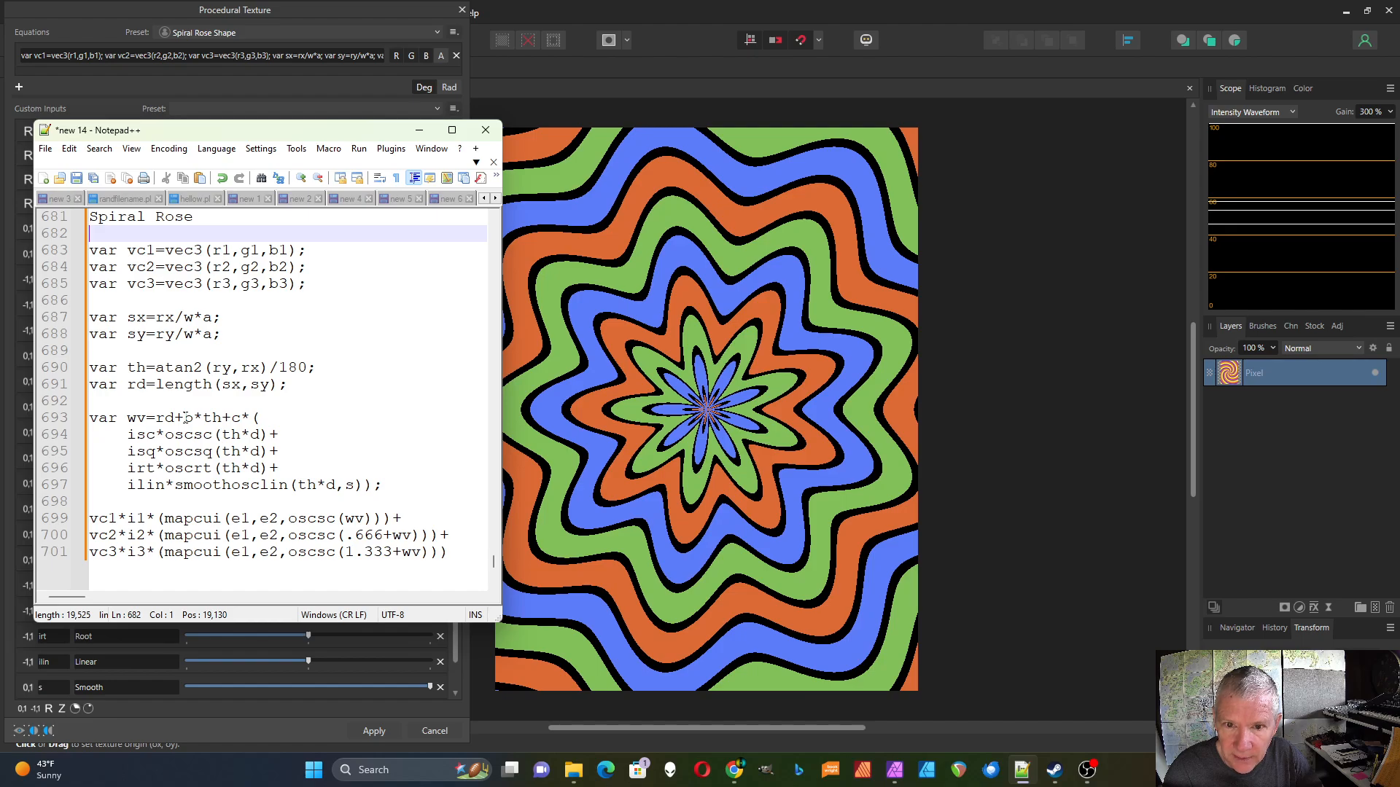
left_click_drag(184, 417, 252, 418)
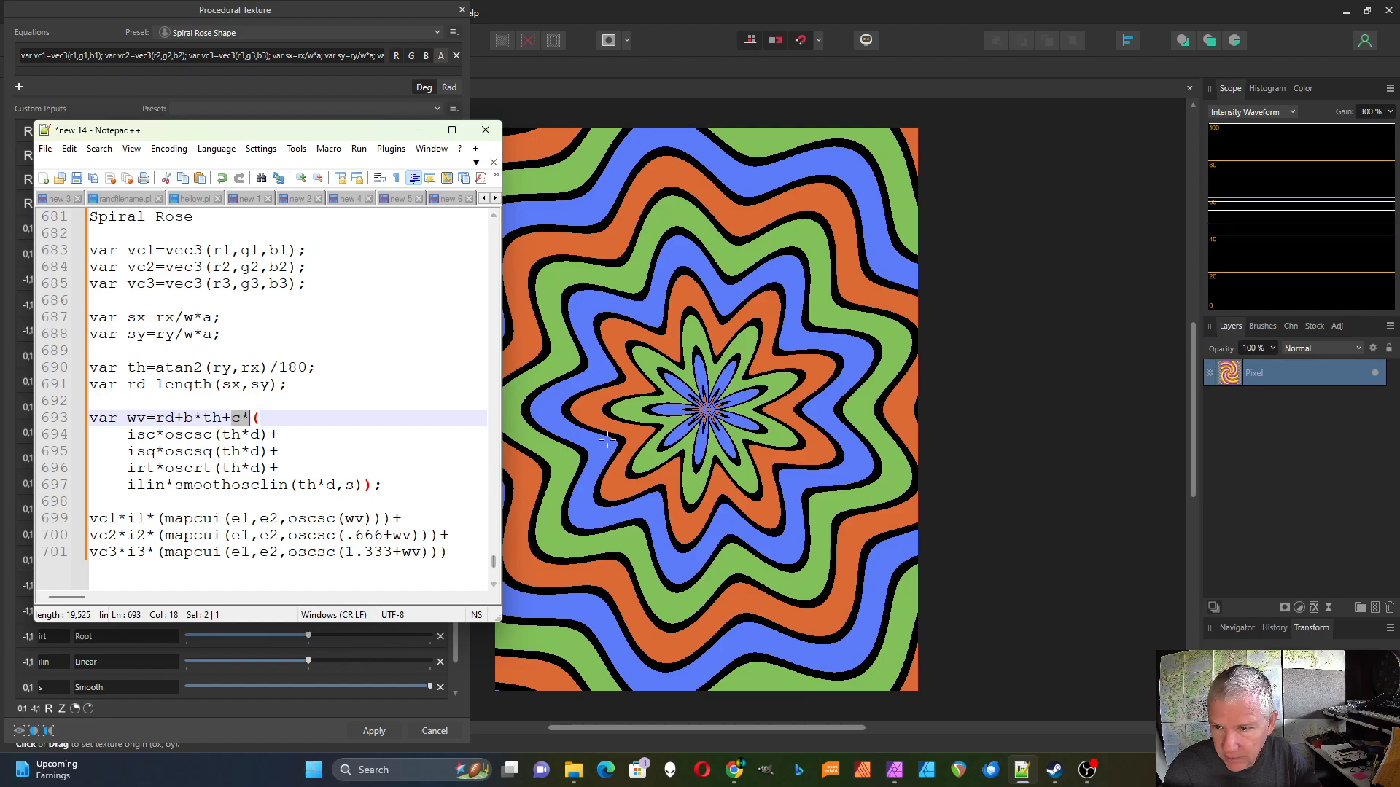
left_click(347, 86)
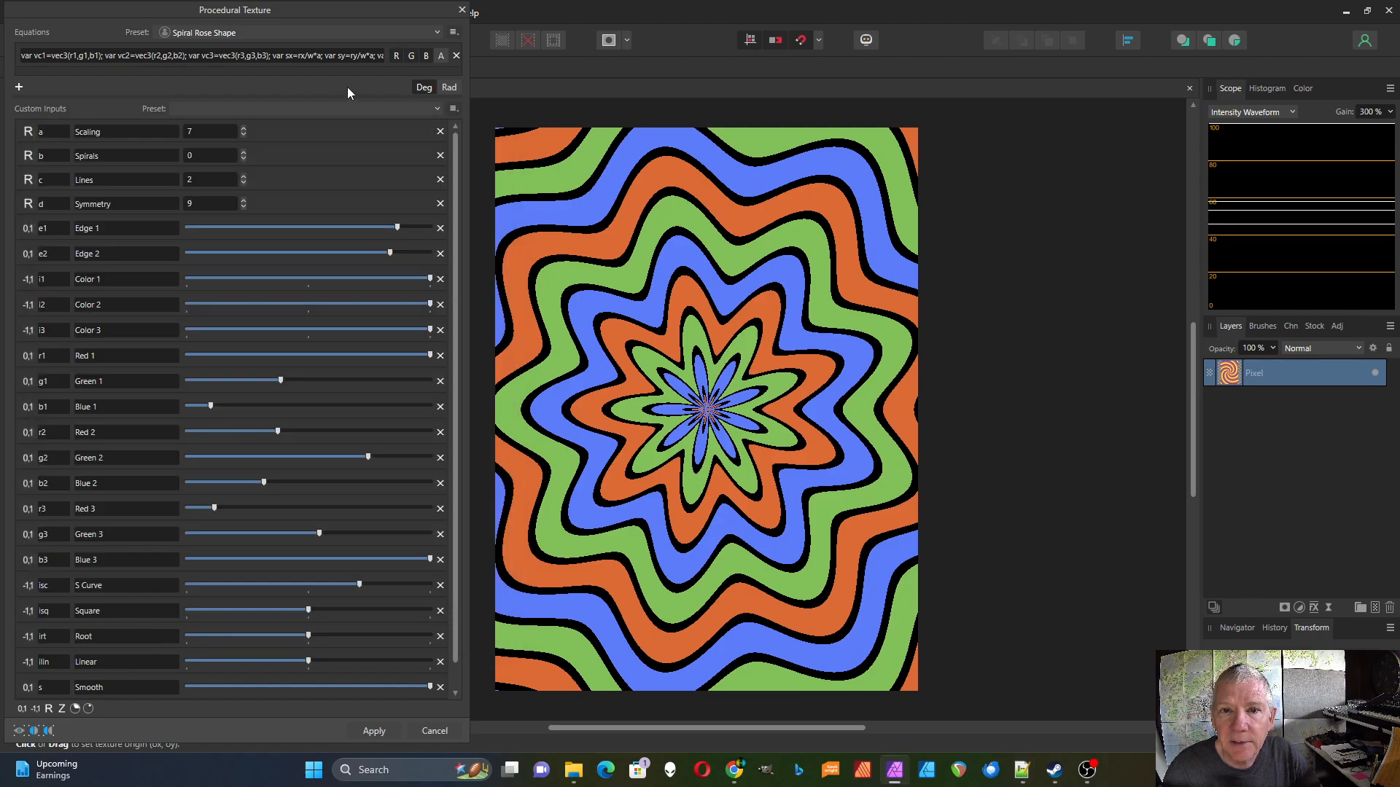
Apply the custom input presets Default, Rainbow Spiral and Tie Dye one after another to preview their patterns
left_click(437, 109)
left_click(420, 125)
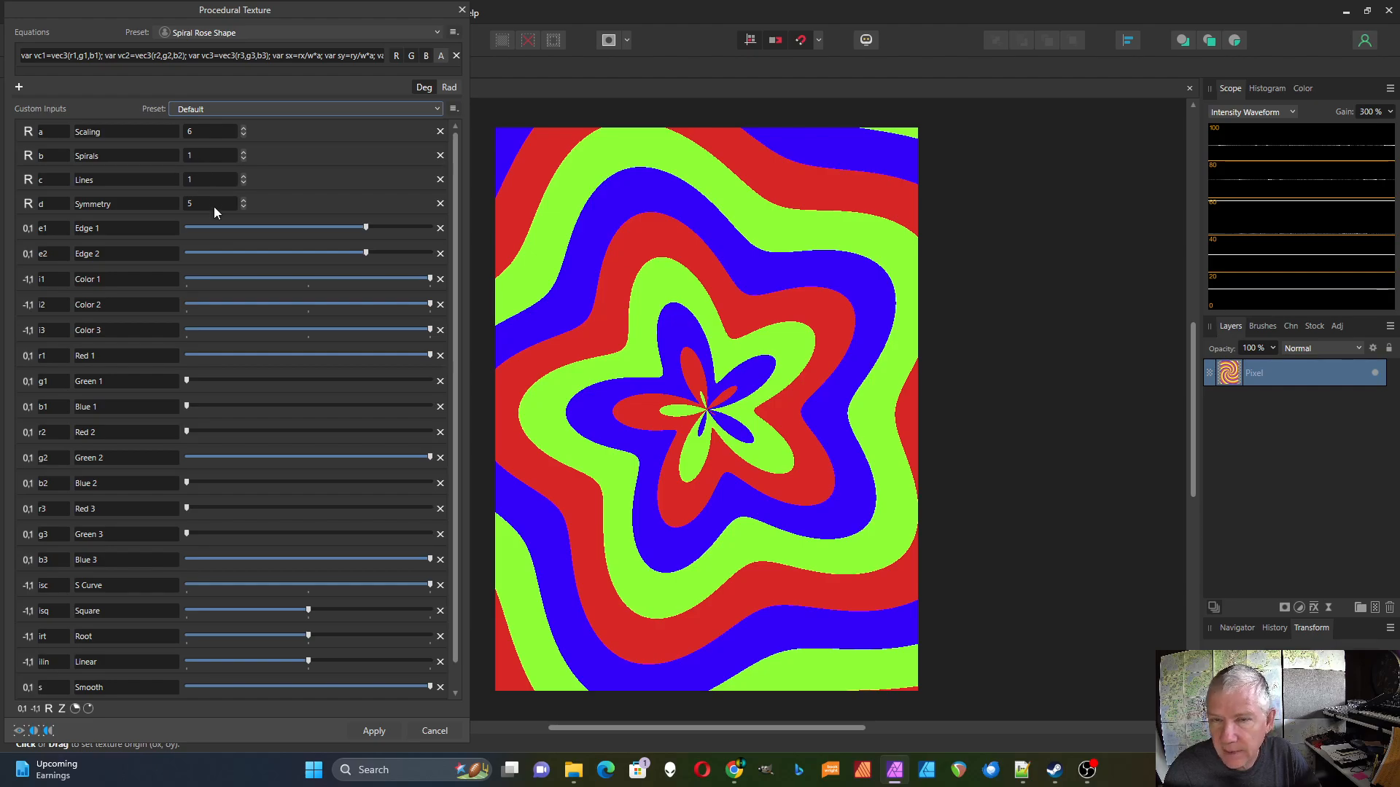
left_click(438, 110)
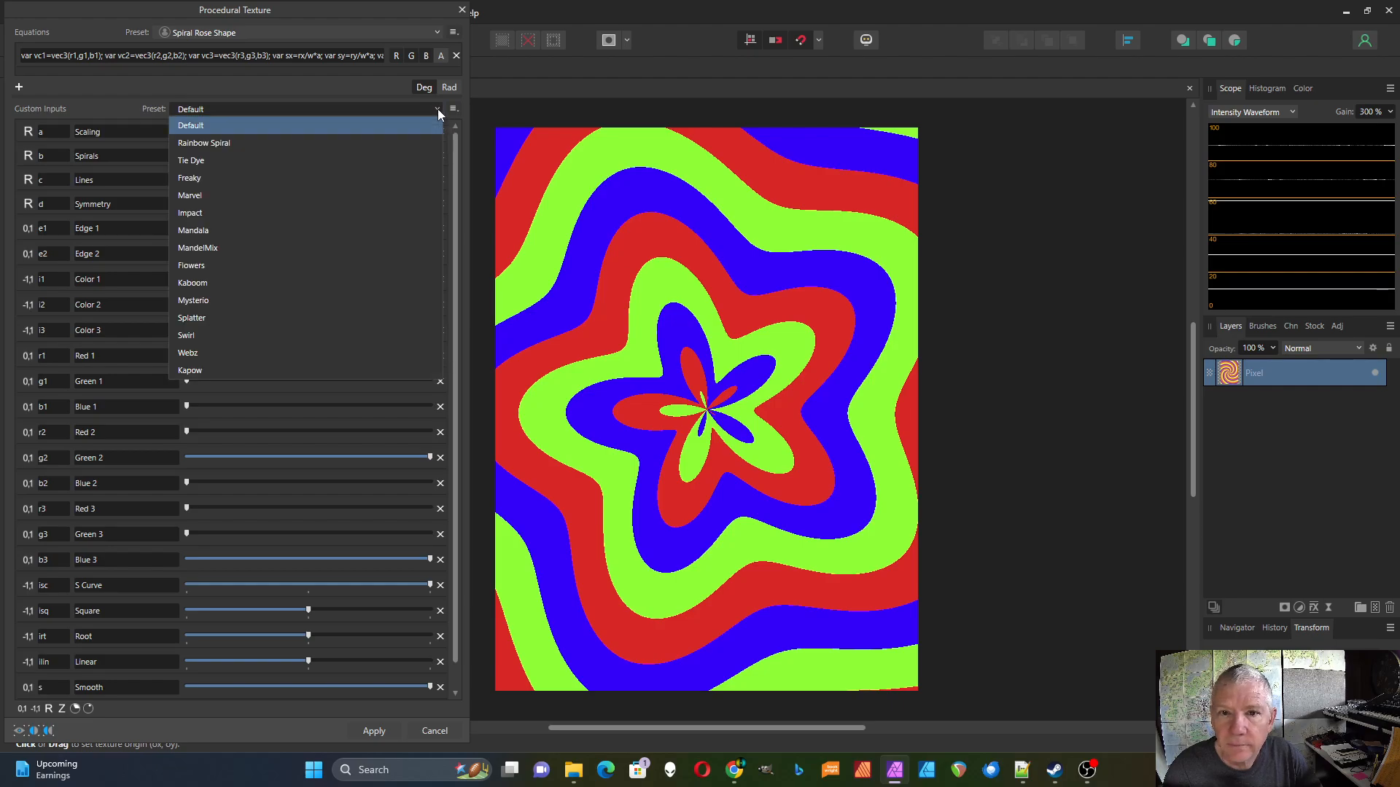
left_click(389, 141)
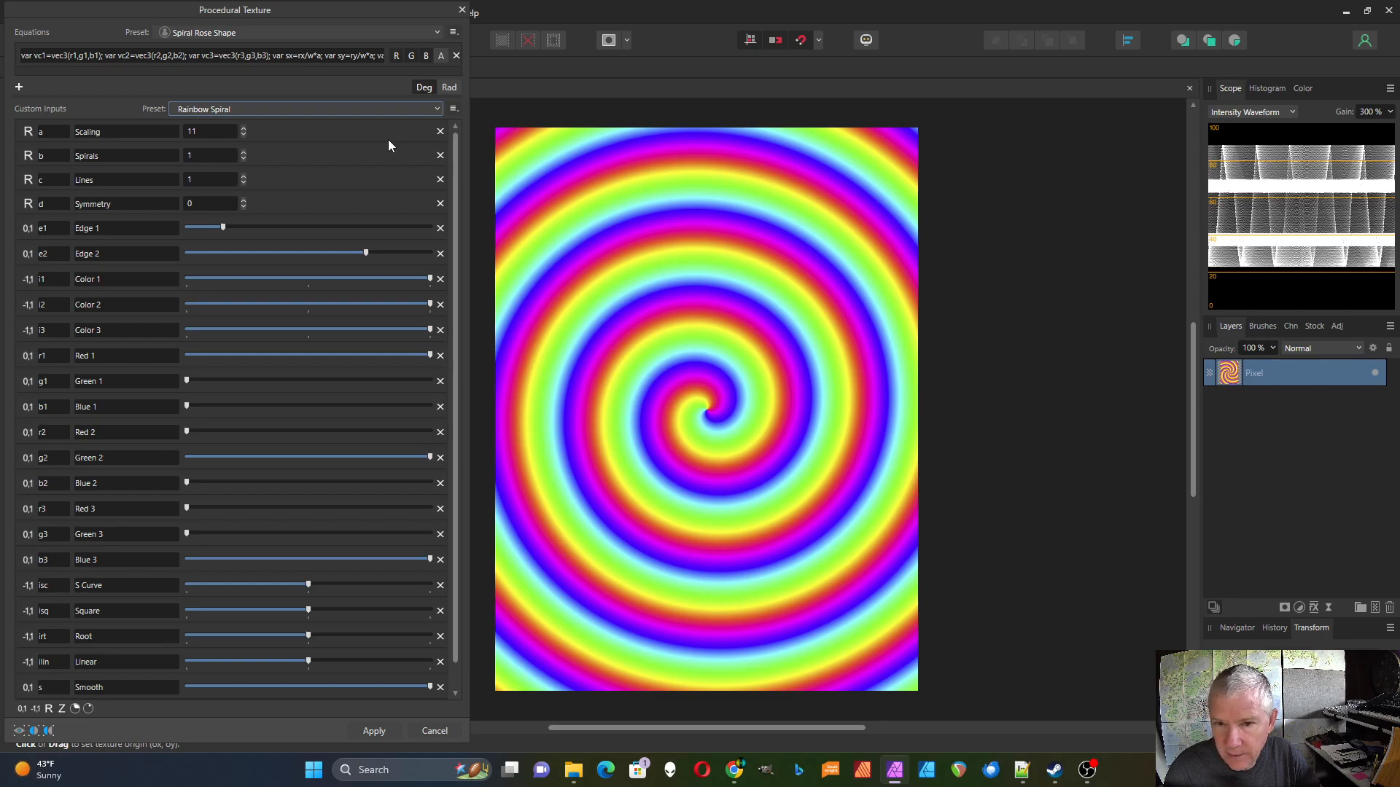
left_click(438, 109)
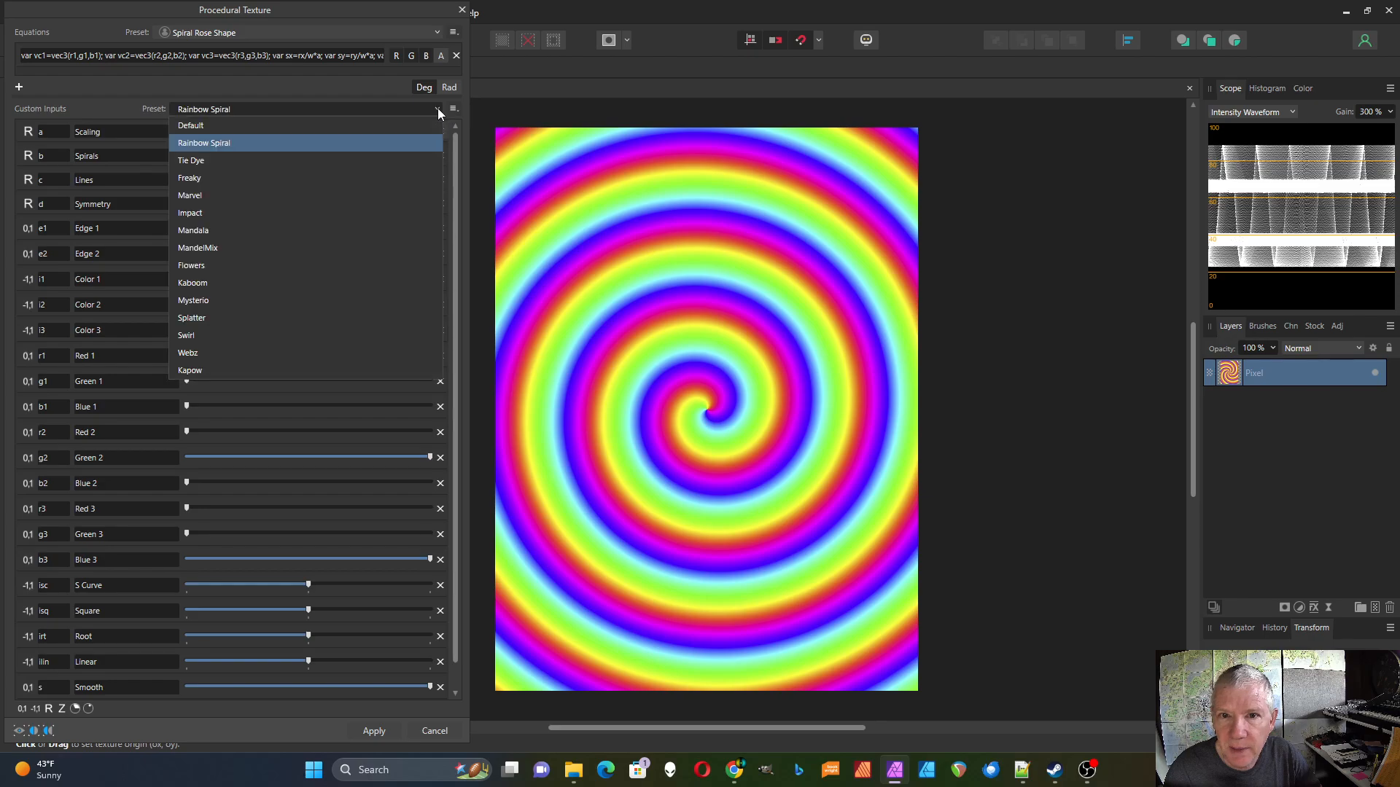
left_click(387, 160)
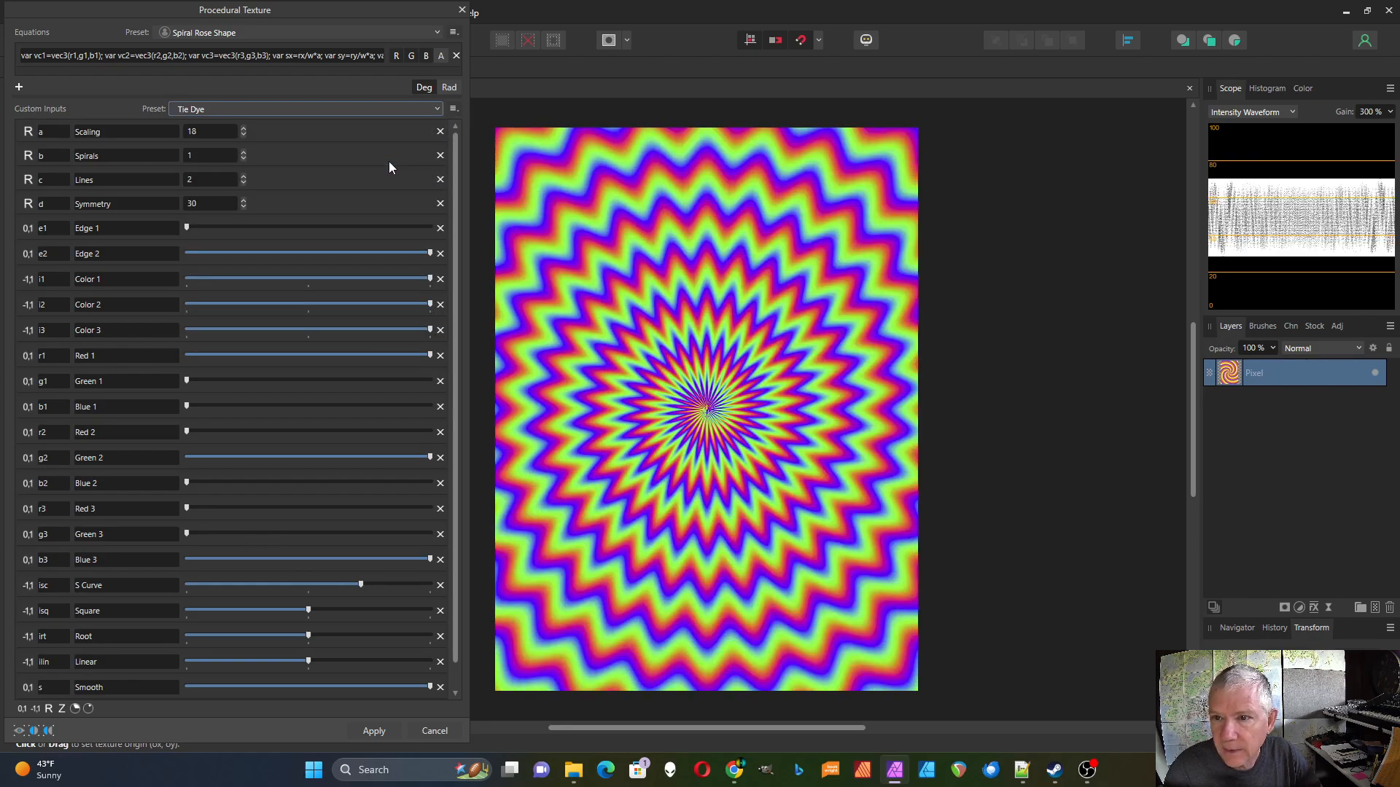
Preview the Freaky, Marvel and Impact custom input presets on the texture in turn
left_click(437, 110)
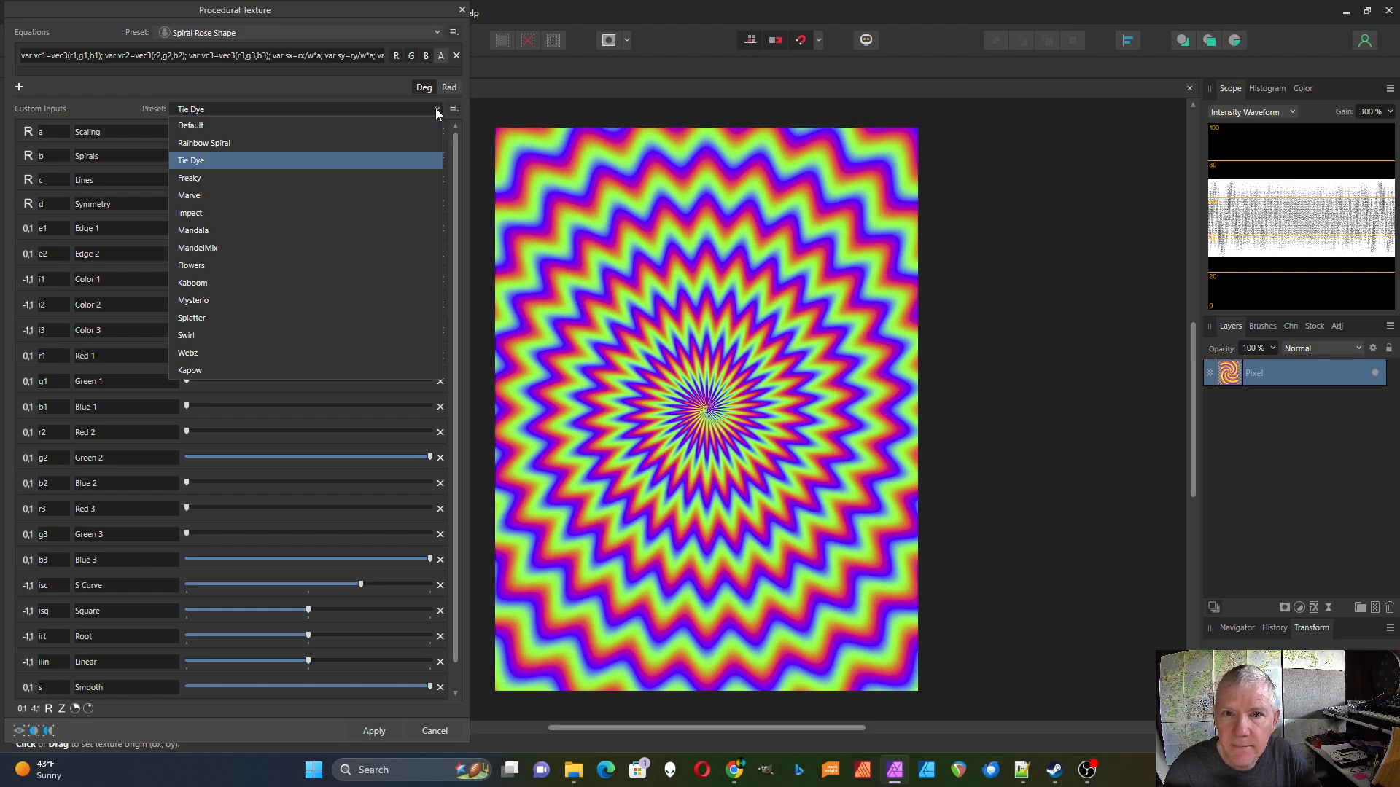
left_click(395, 178)
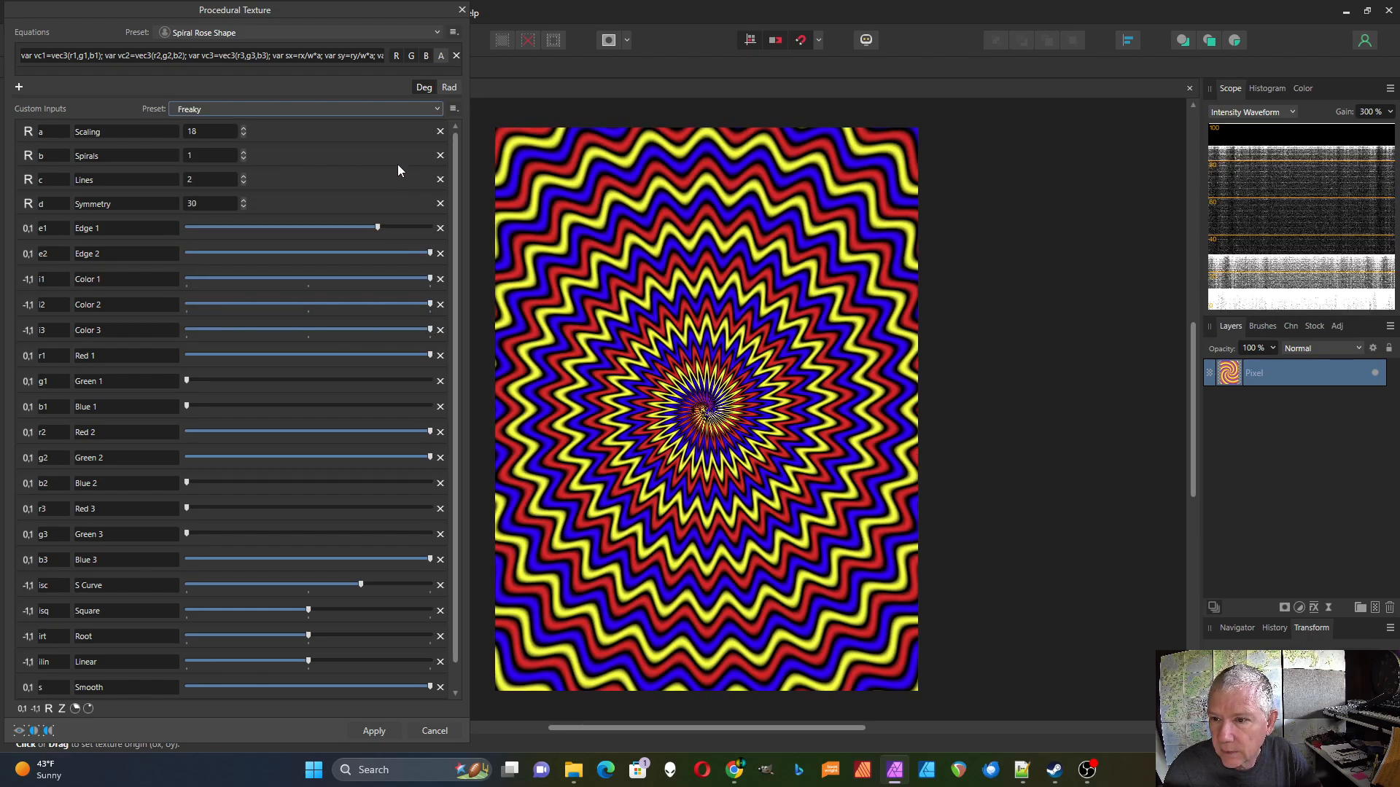
left_click(438, 109)
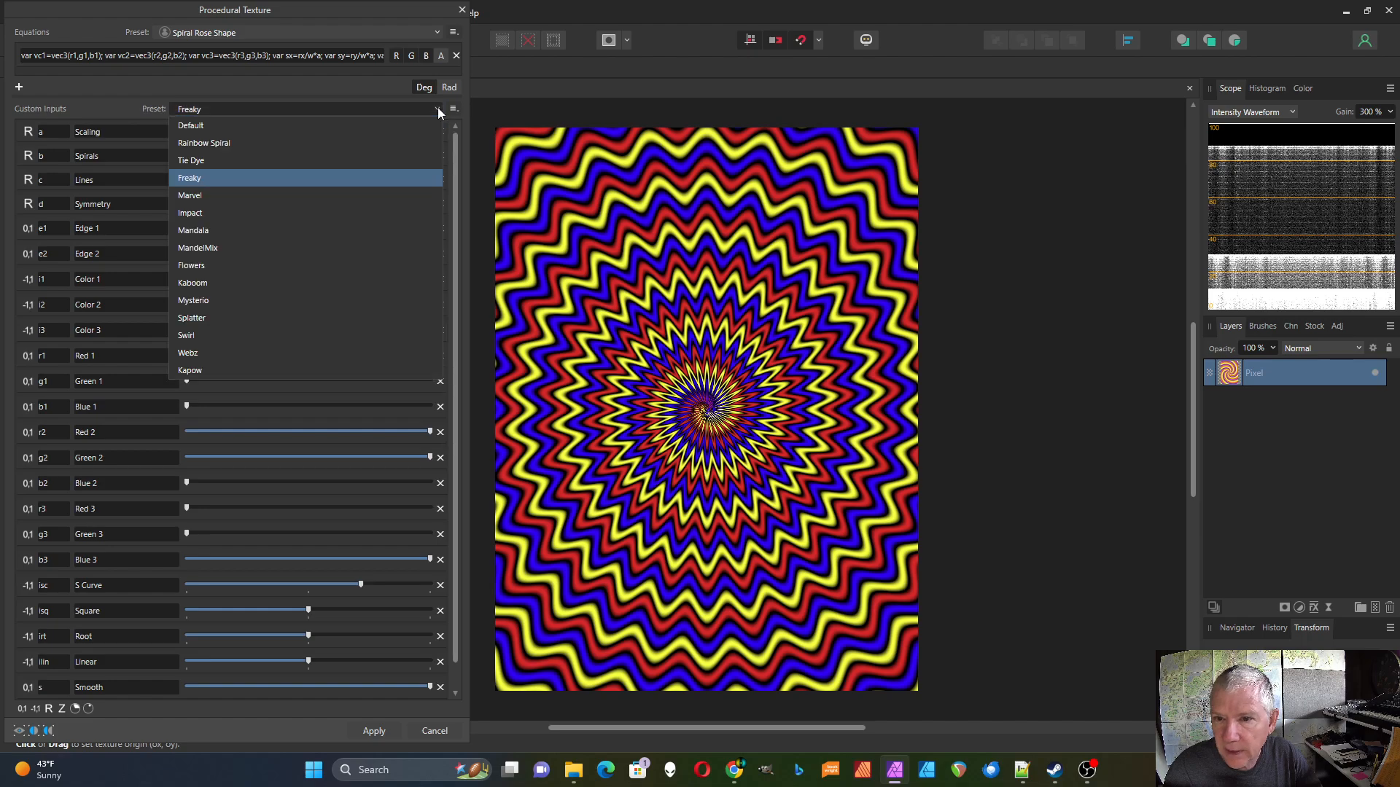
left_click(411, 193)
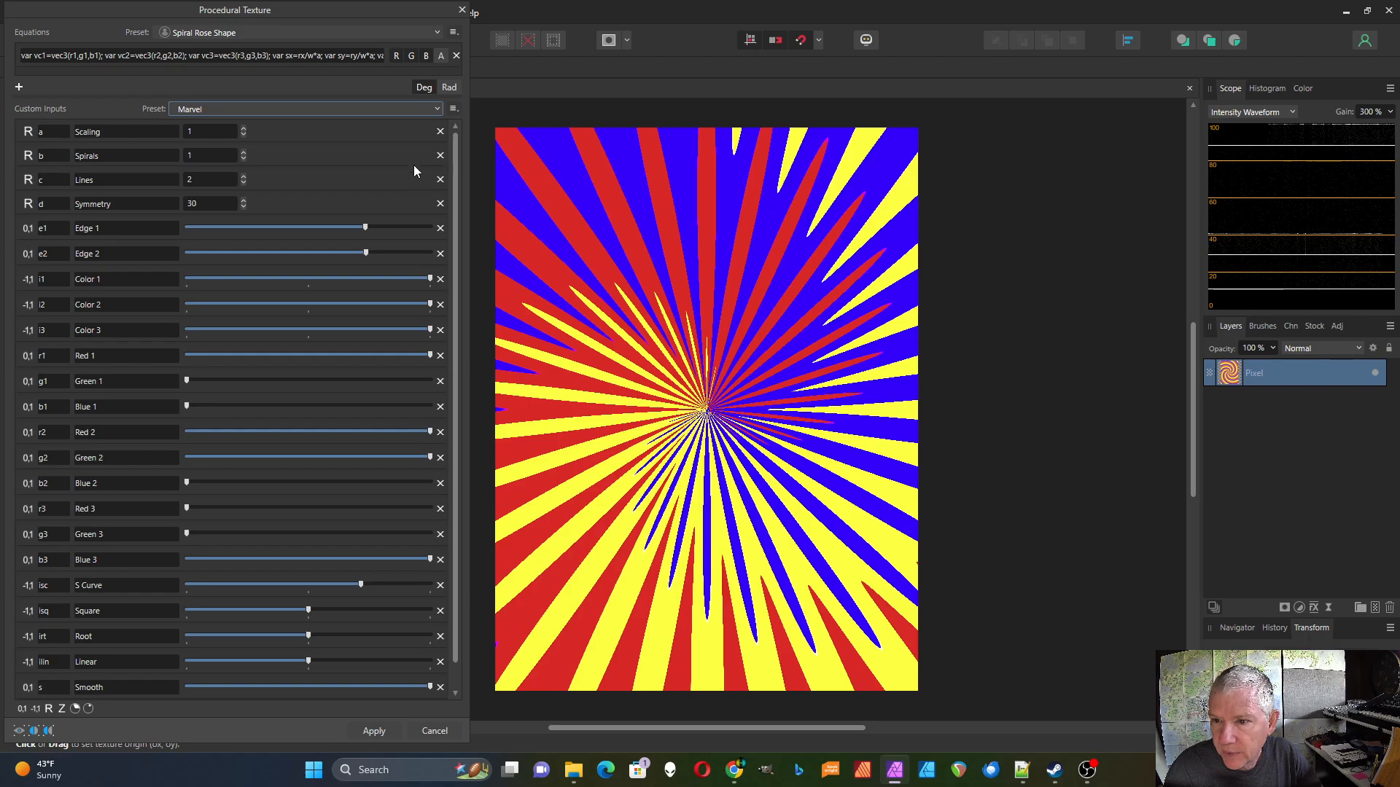
left_click(438, 109)
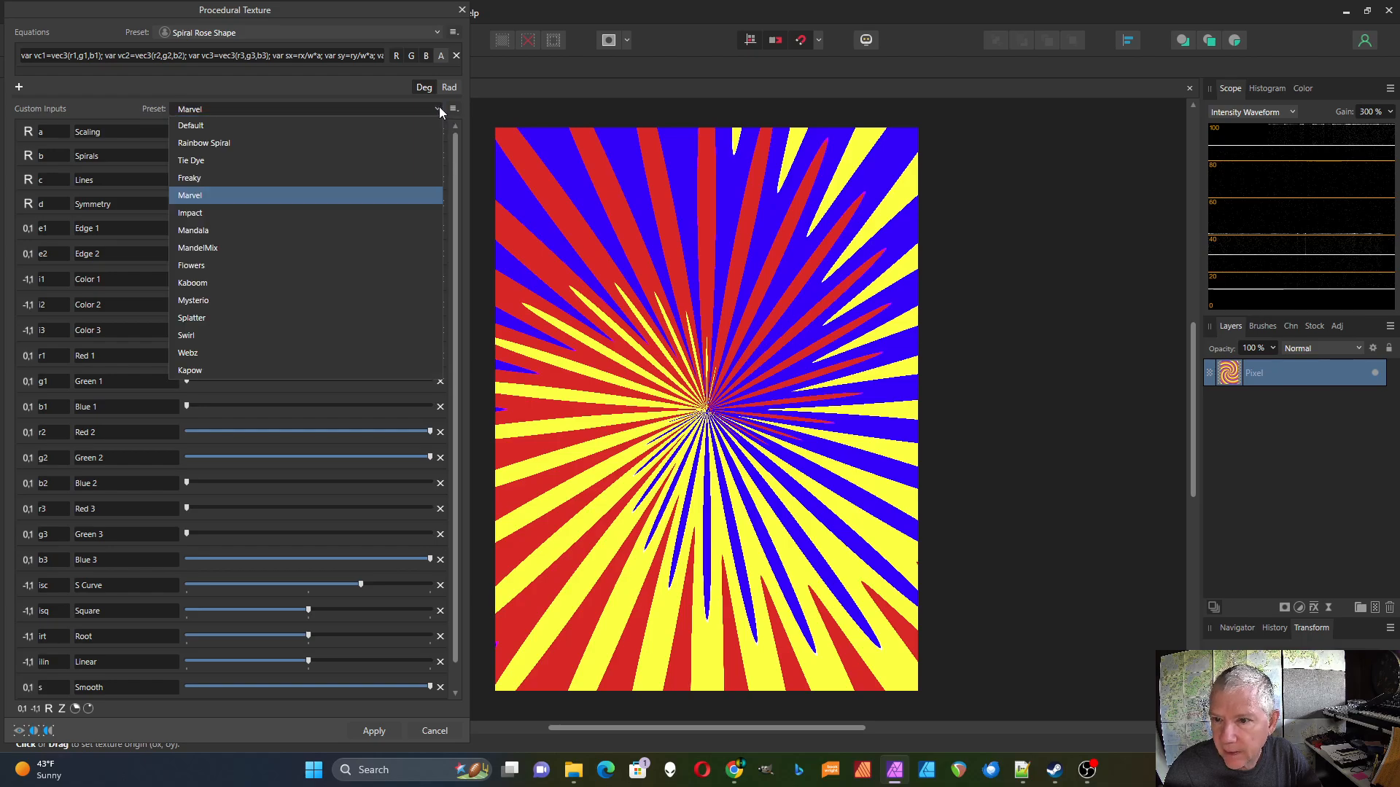
left_click(395, 211)
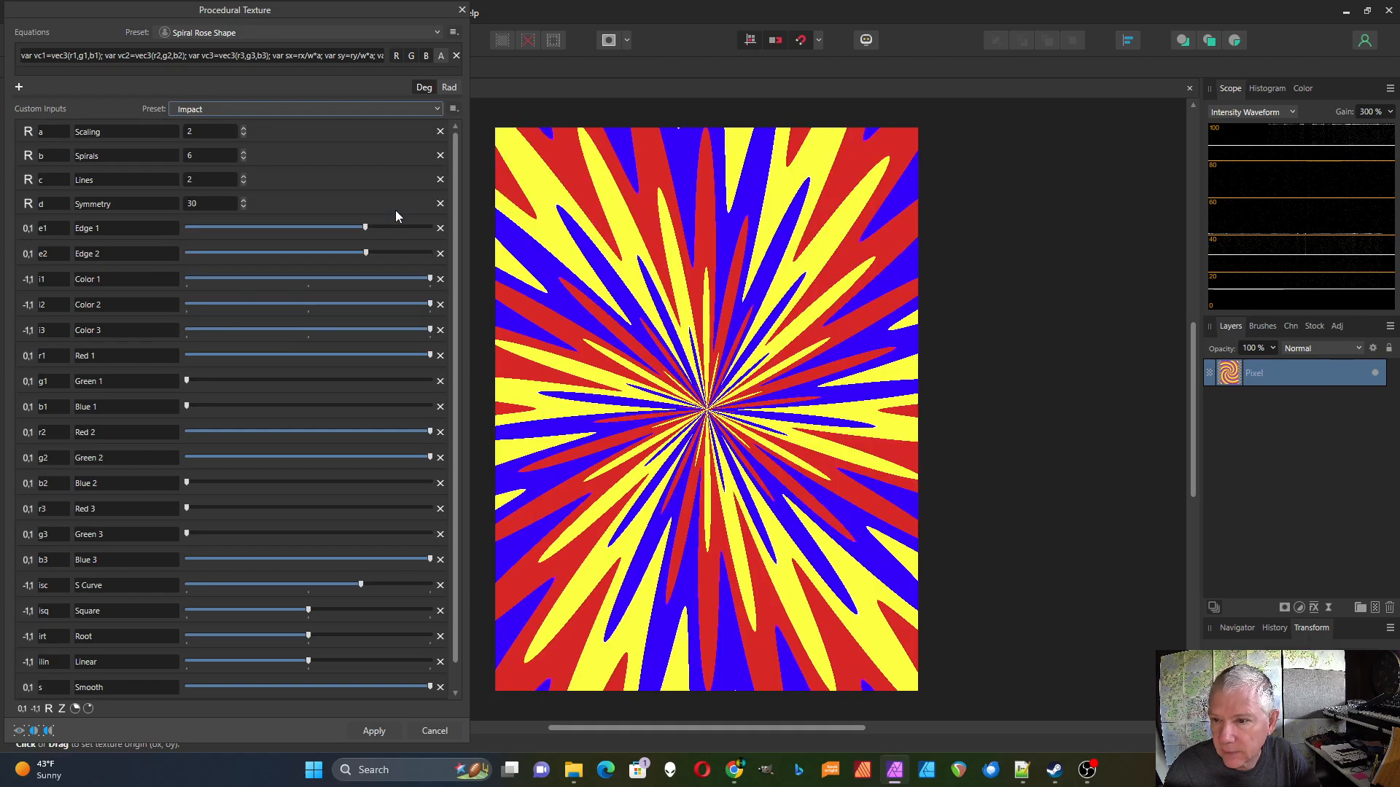
Preview the Mandala, MandelMix and Flowers custom input presets on the texture in turn
left_click(438, 110)
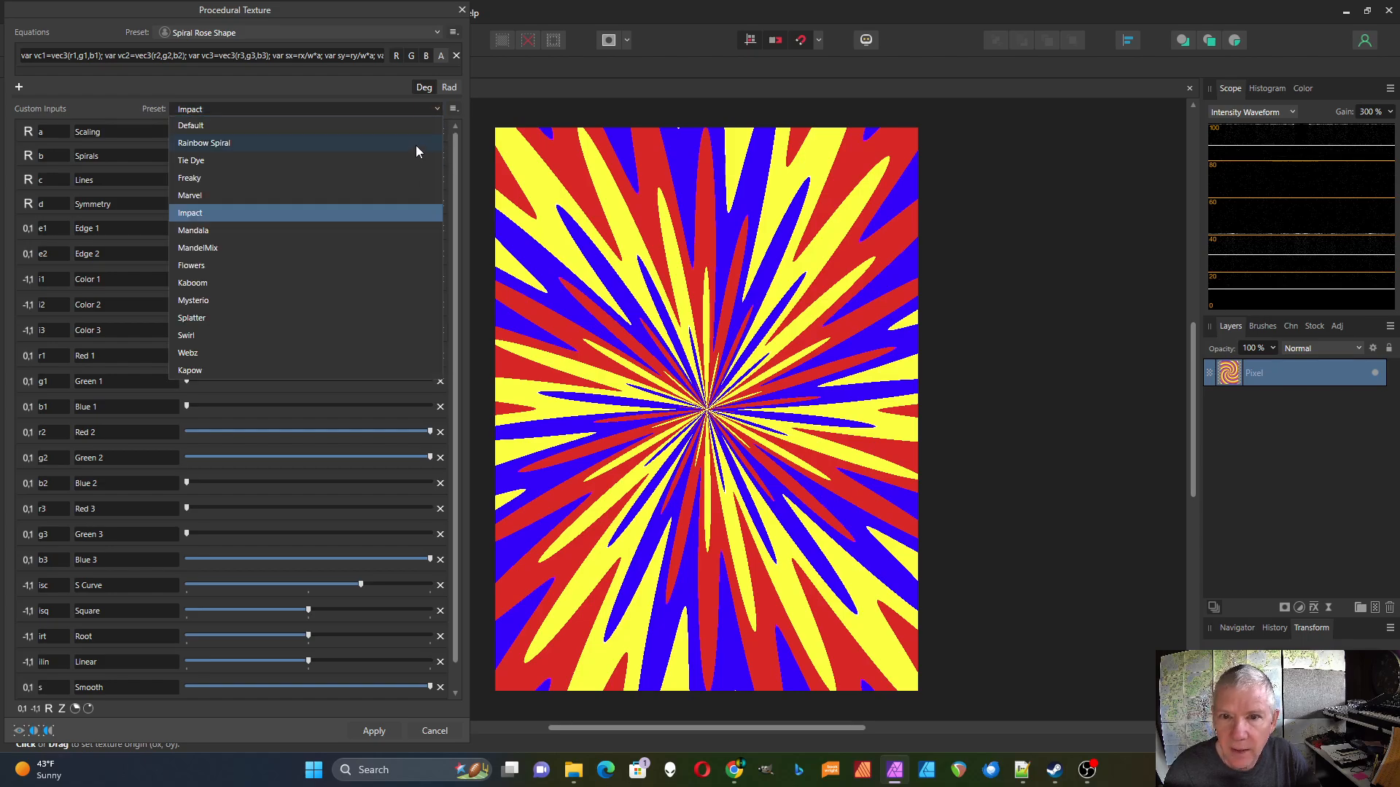
left_click(385, 232)
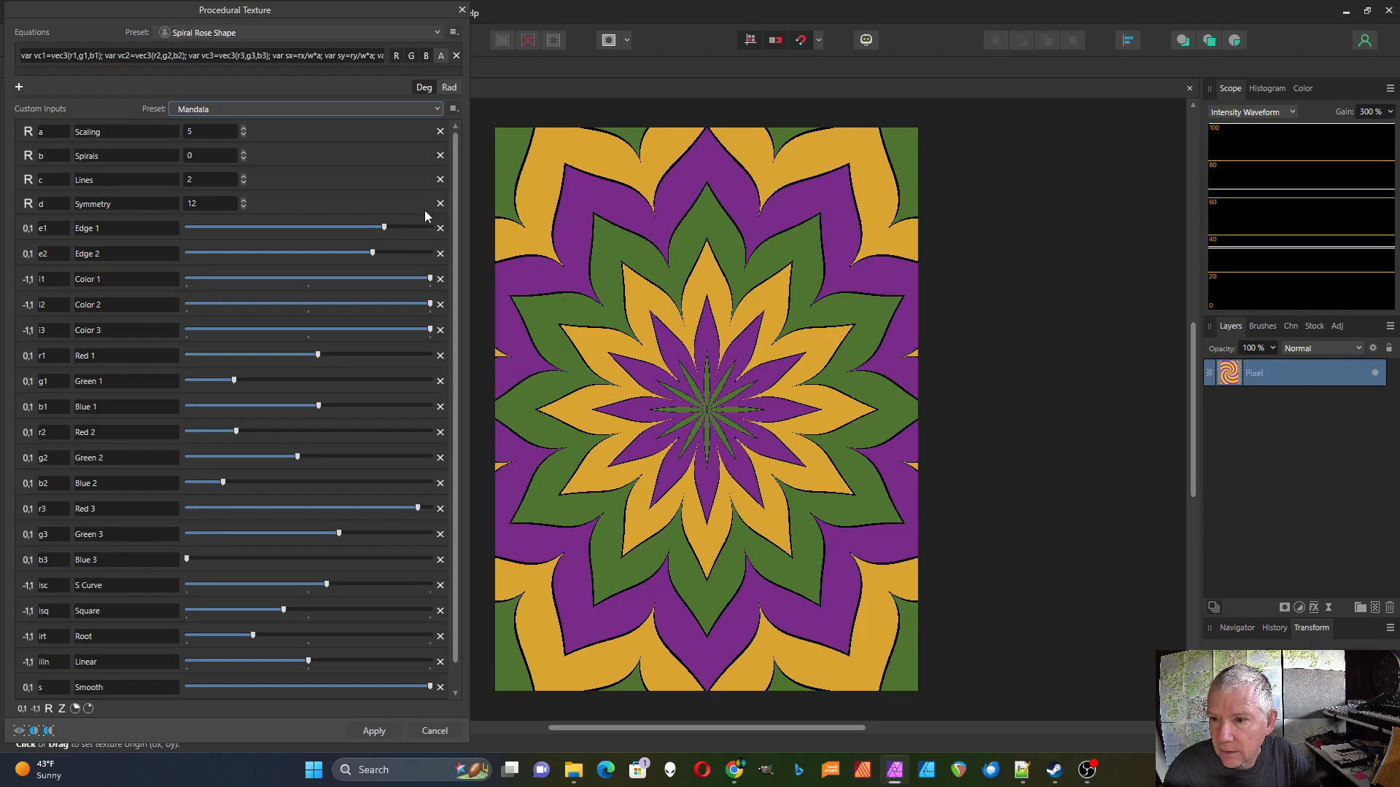
left_click(438, 111)
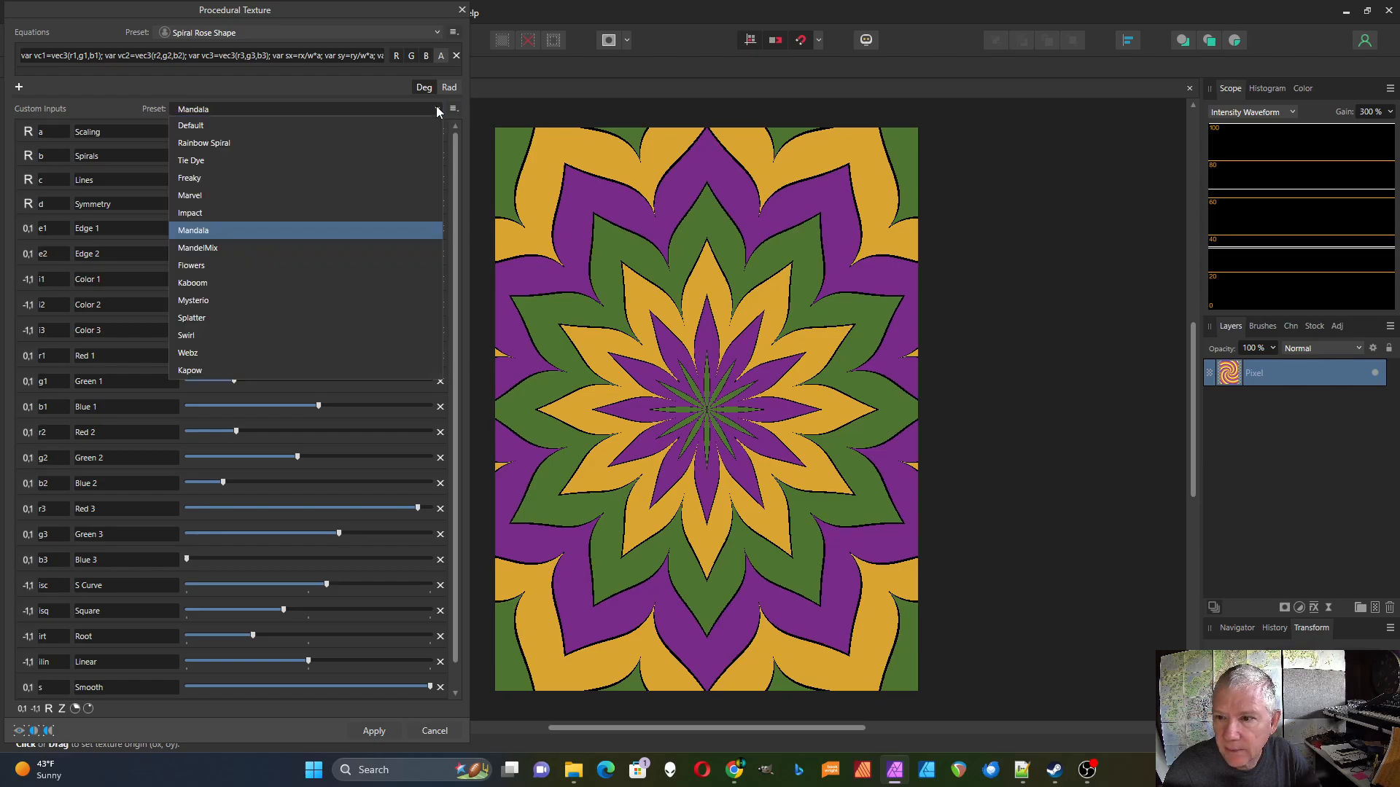
left_click(414, 248)
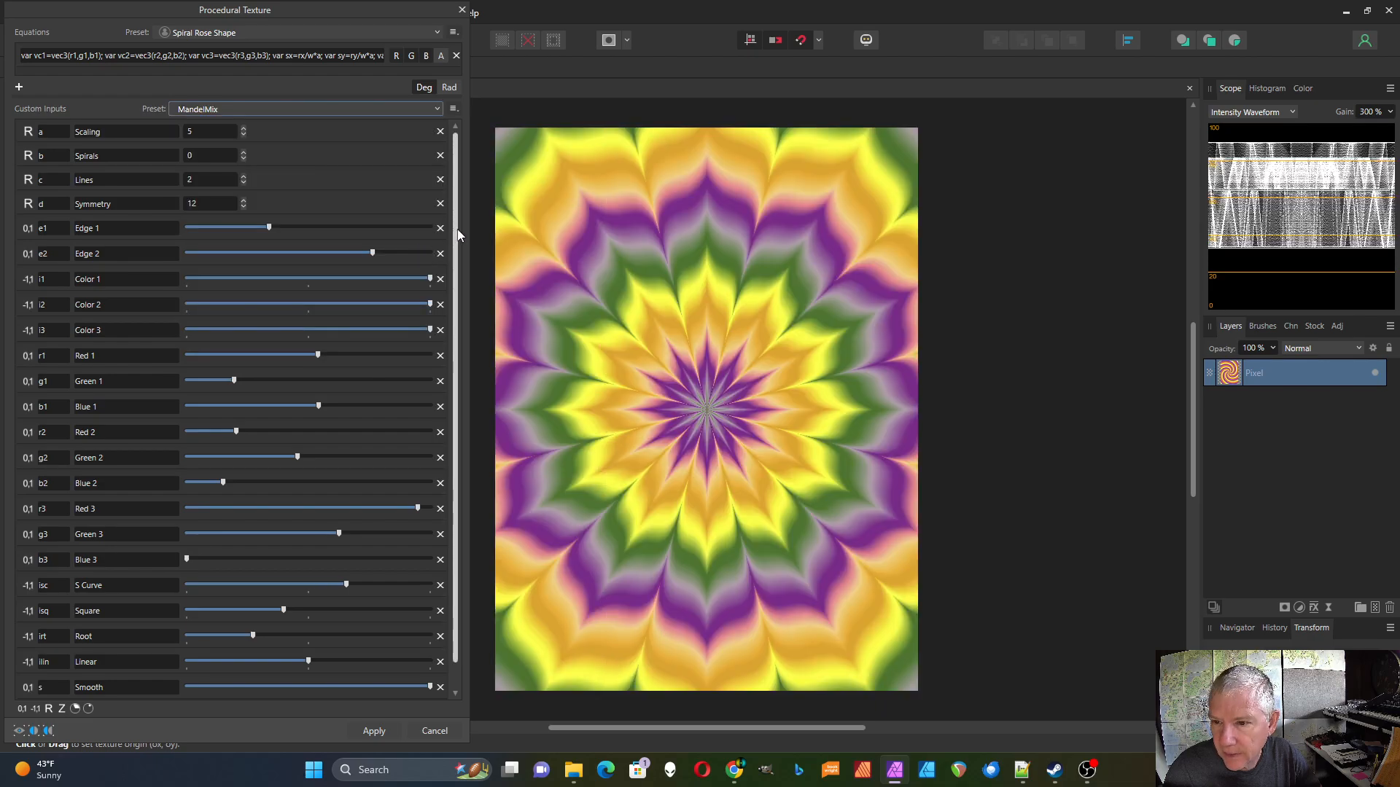
left_click(435, 111)
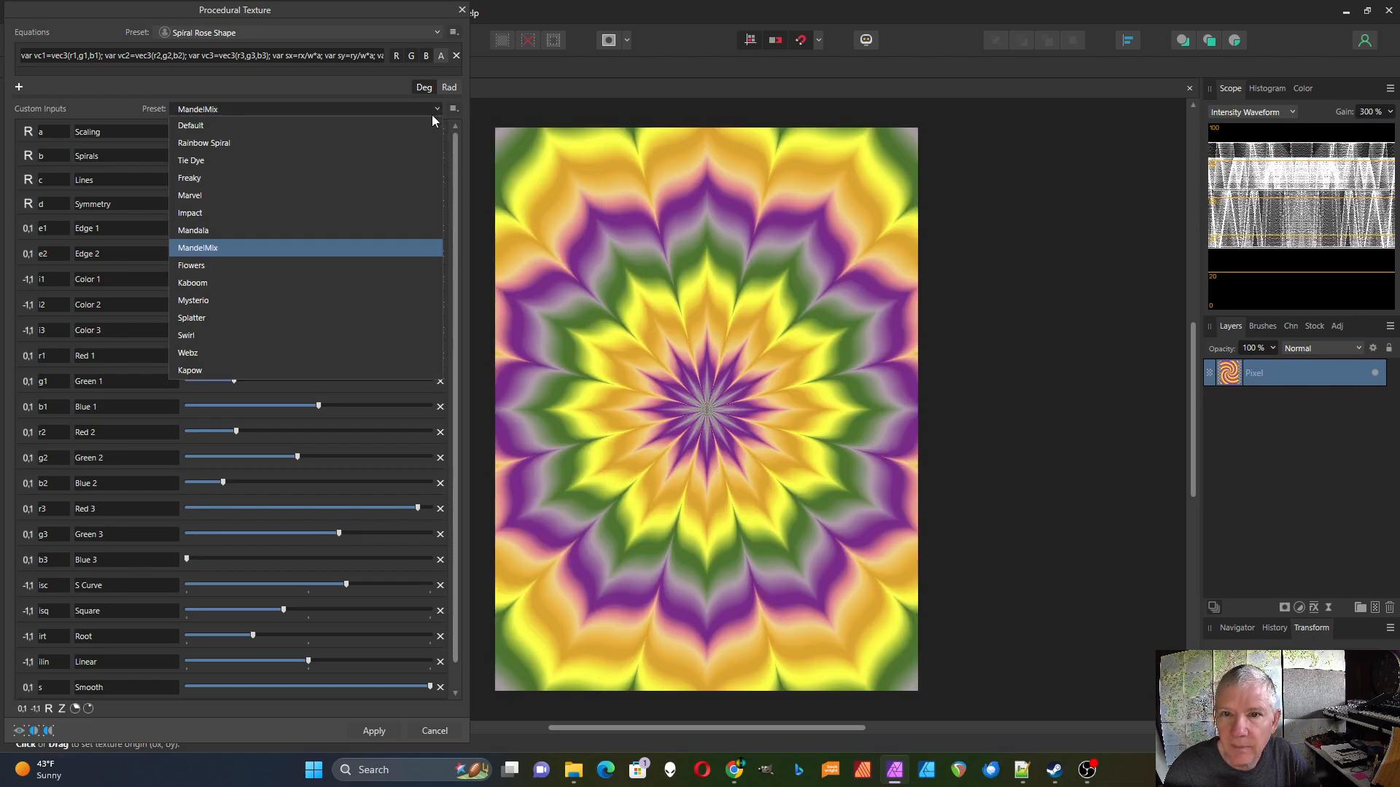
left_click(400, 272)
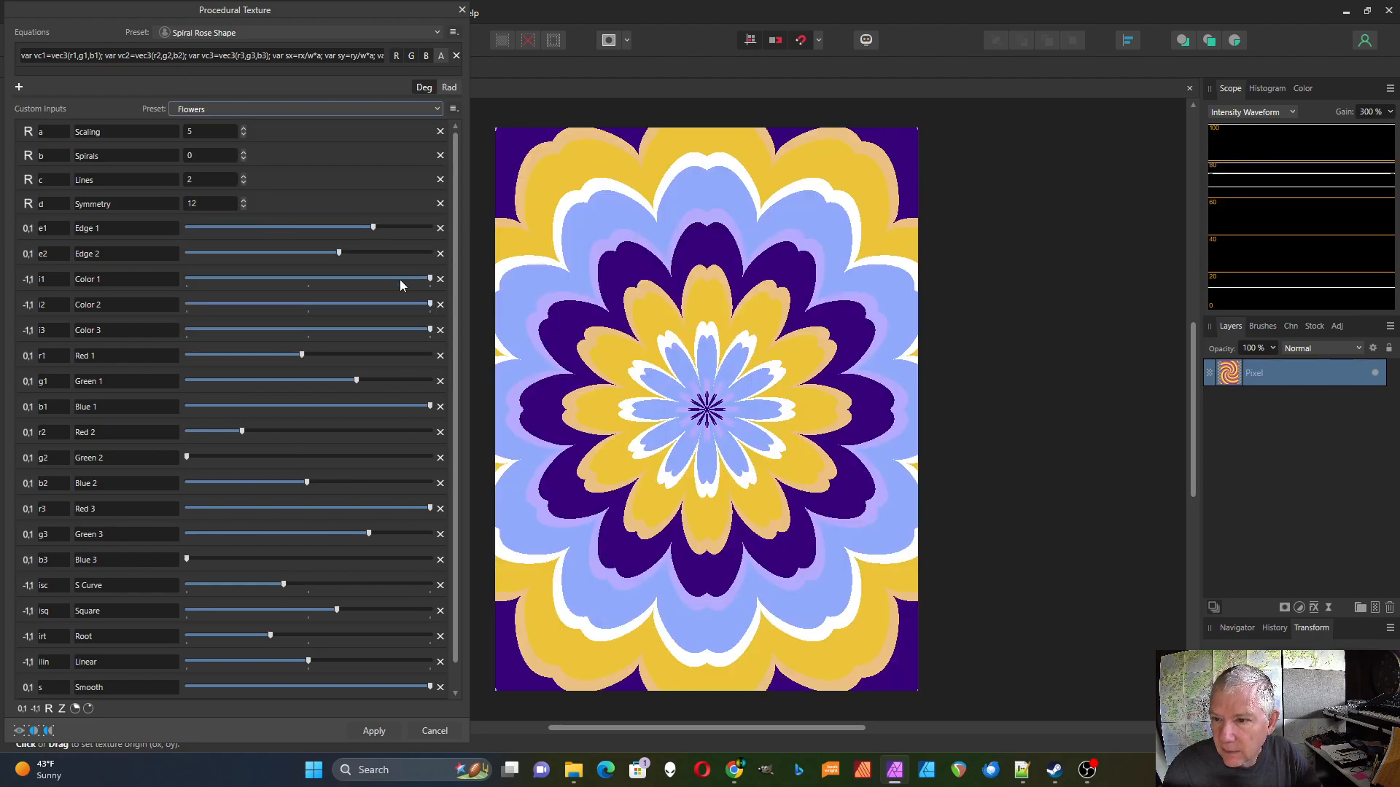
Try the Kaboom and Mysterio custom input presets, and apply the Splatter preset to the texture
left_click(435, 111)
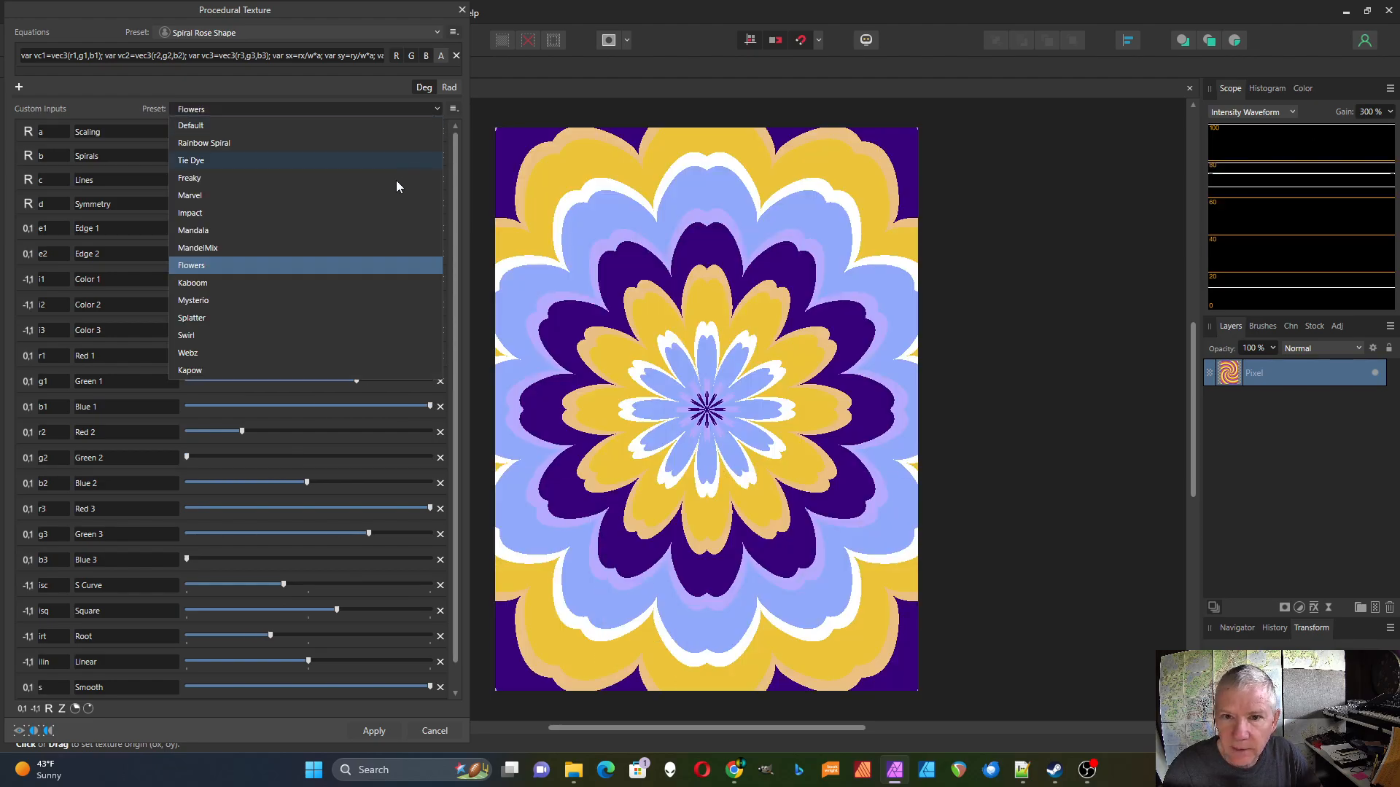
left_click(374, 282)
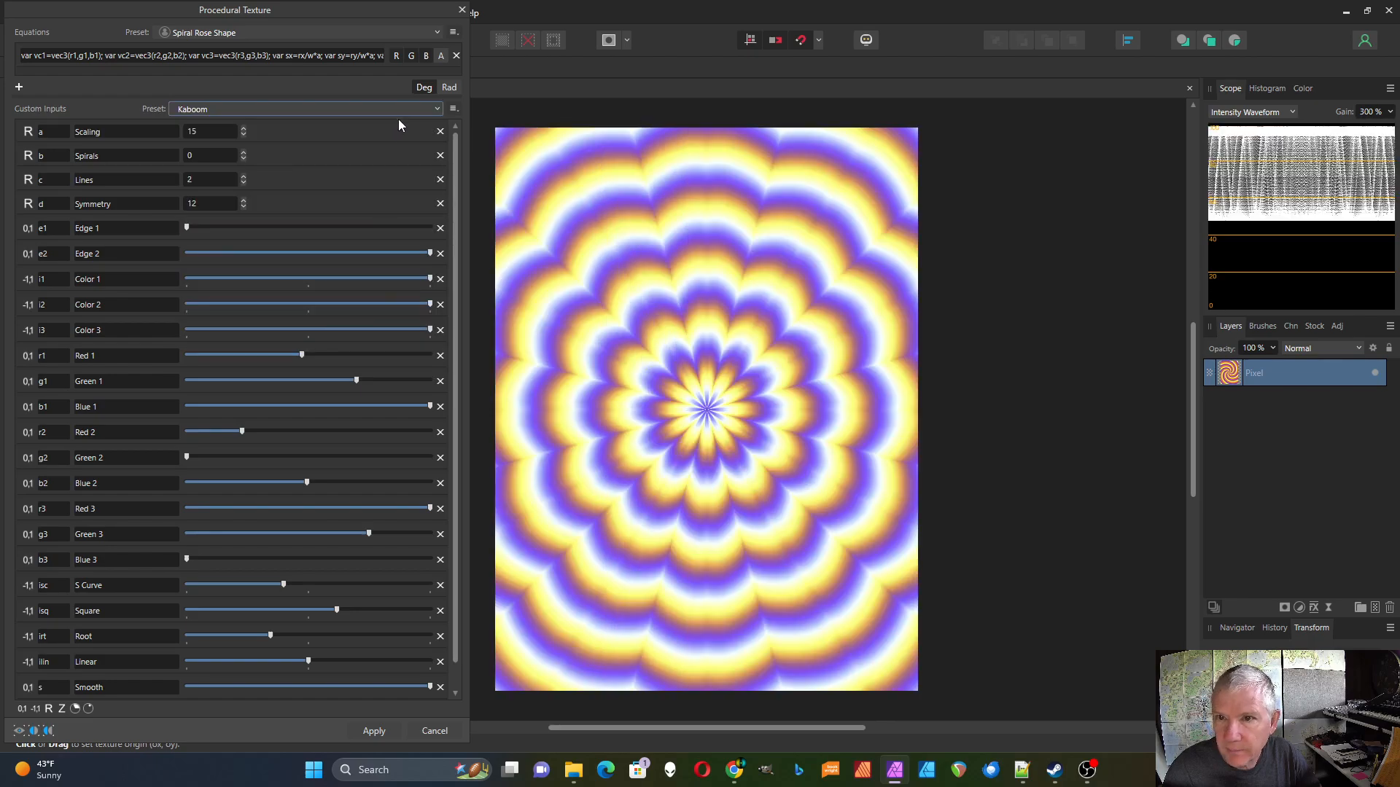
left_click(440, 110)
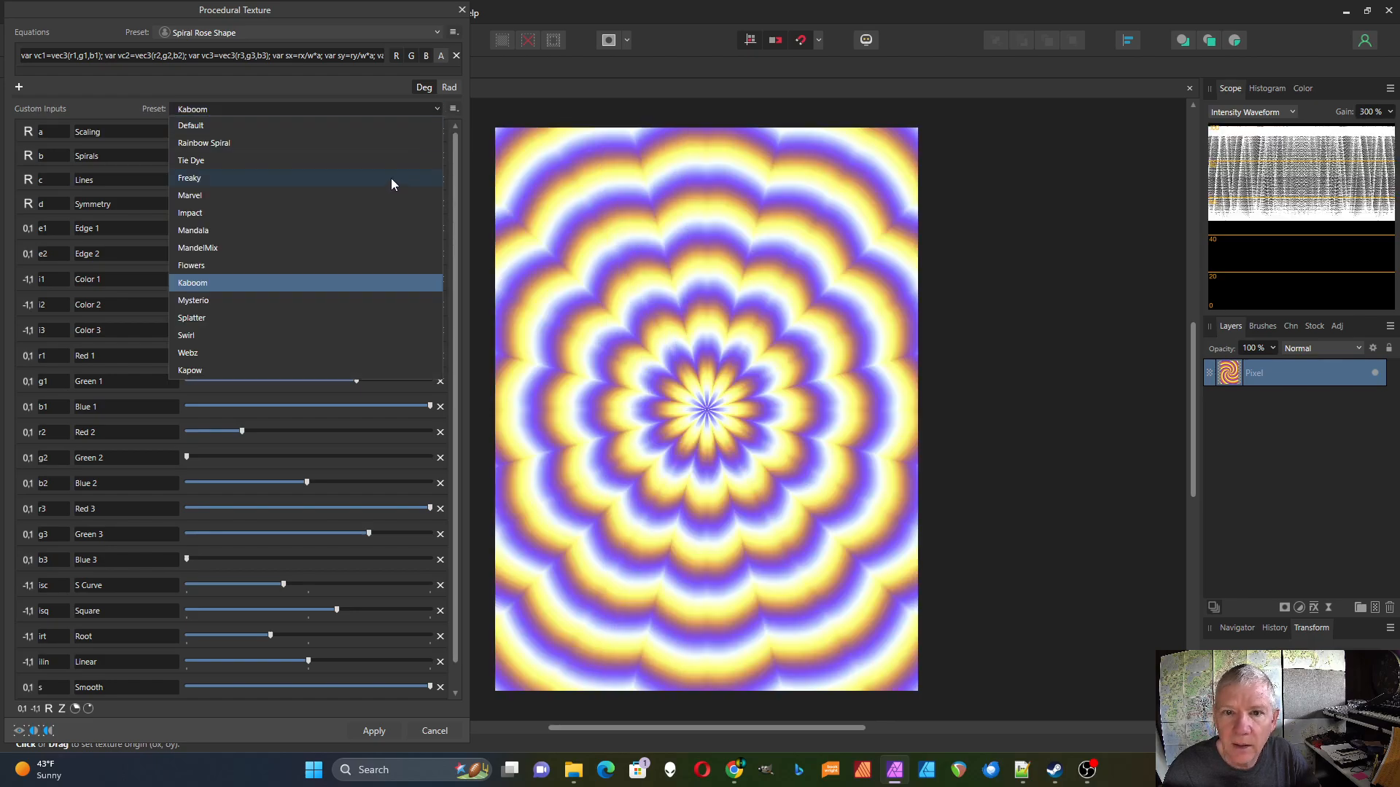
left_click(334, 303)
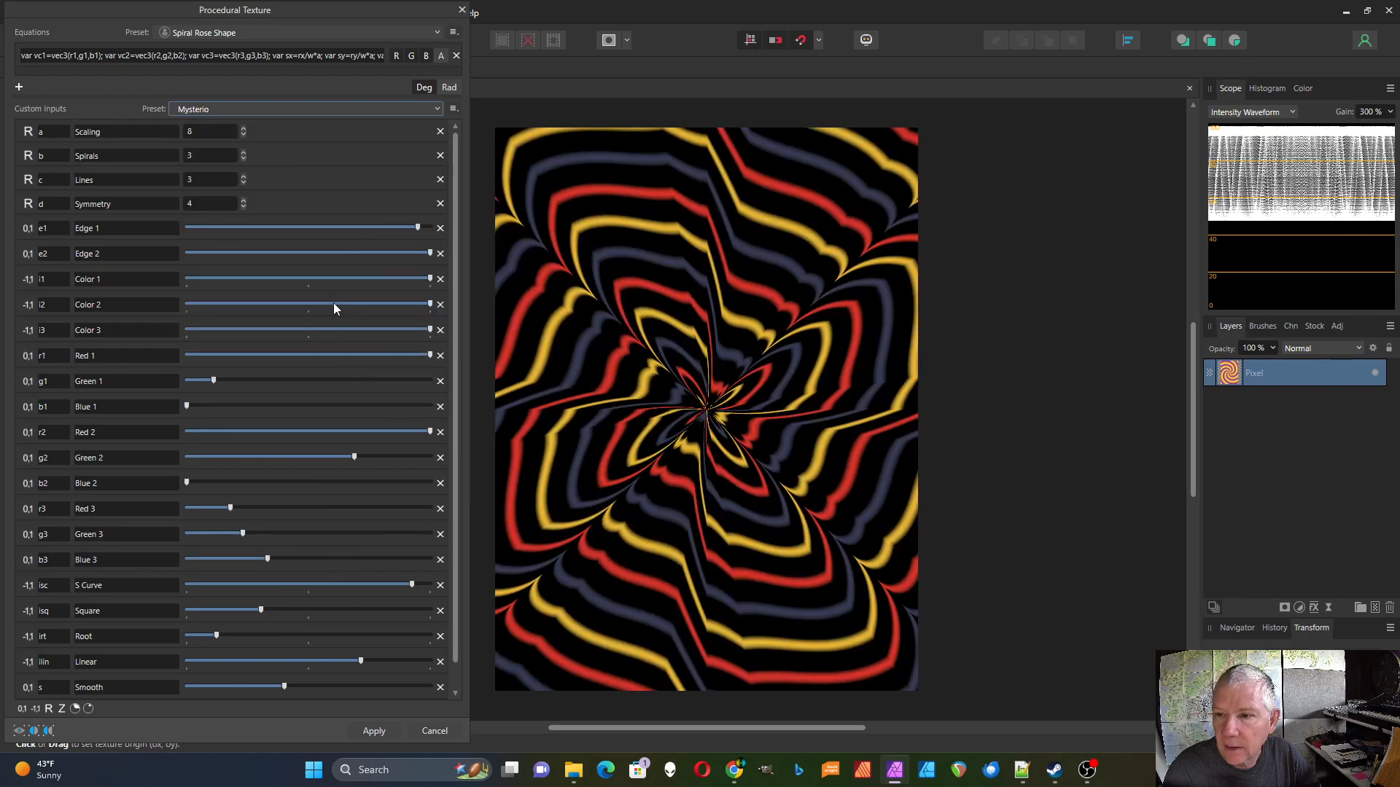
left_click(440, 109)
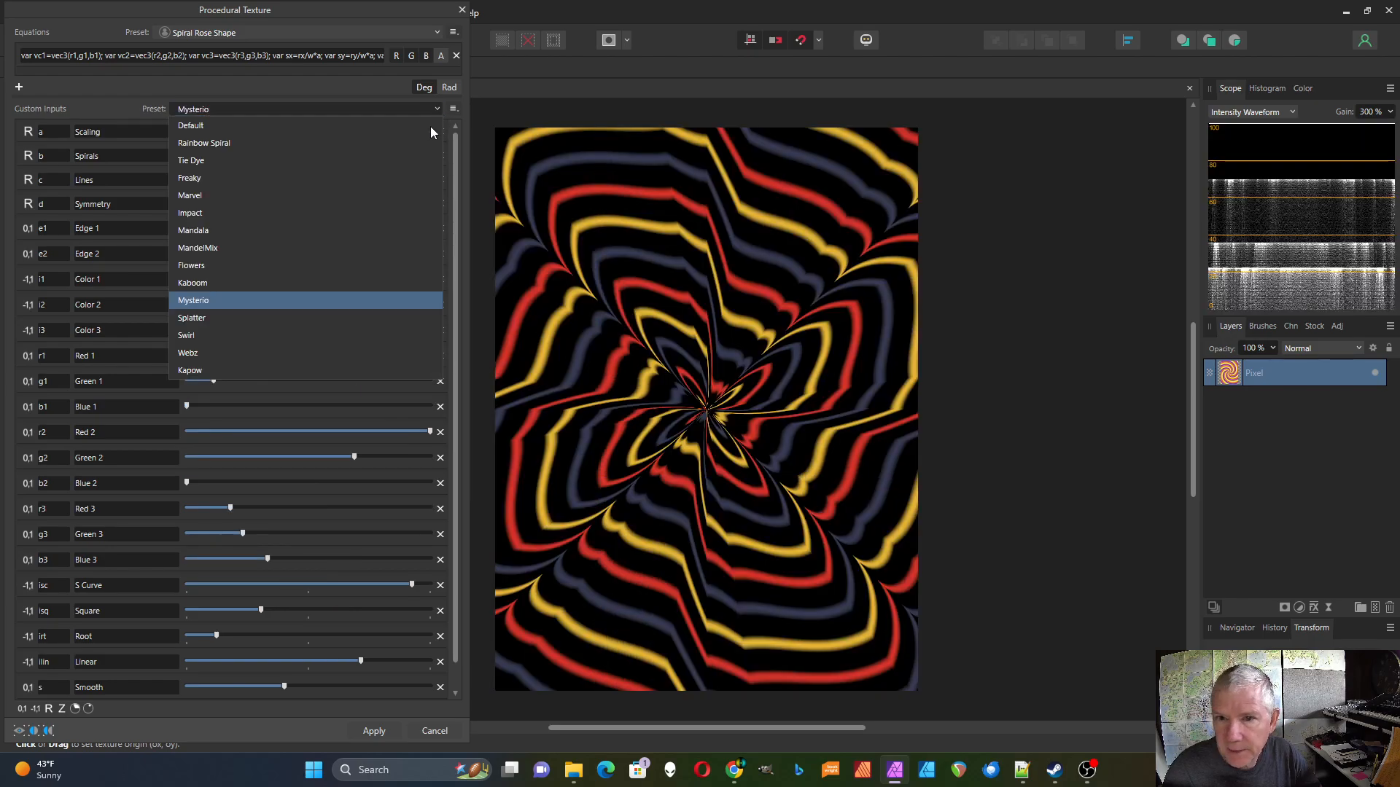
left_click(367, 321)
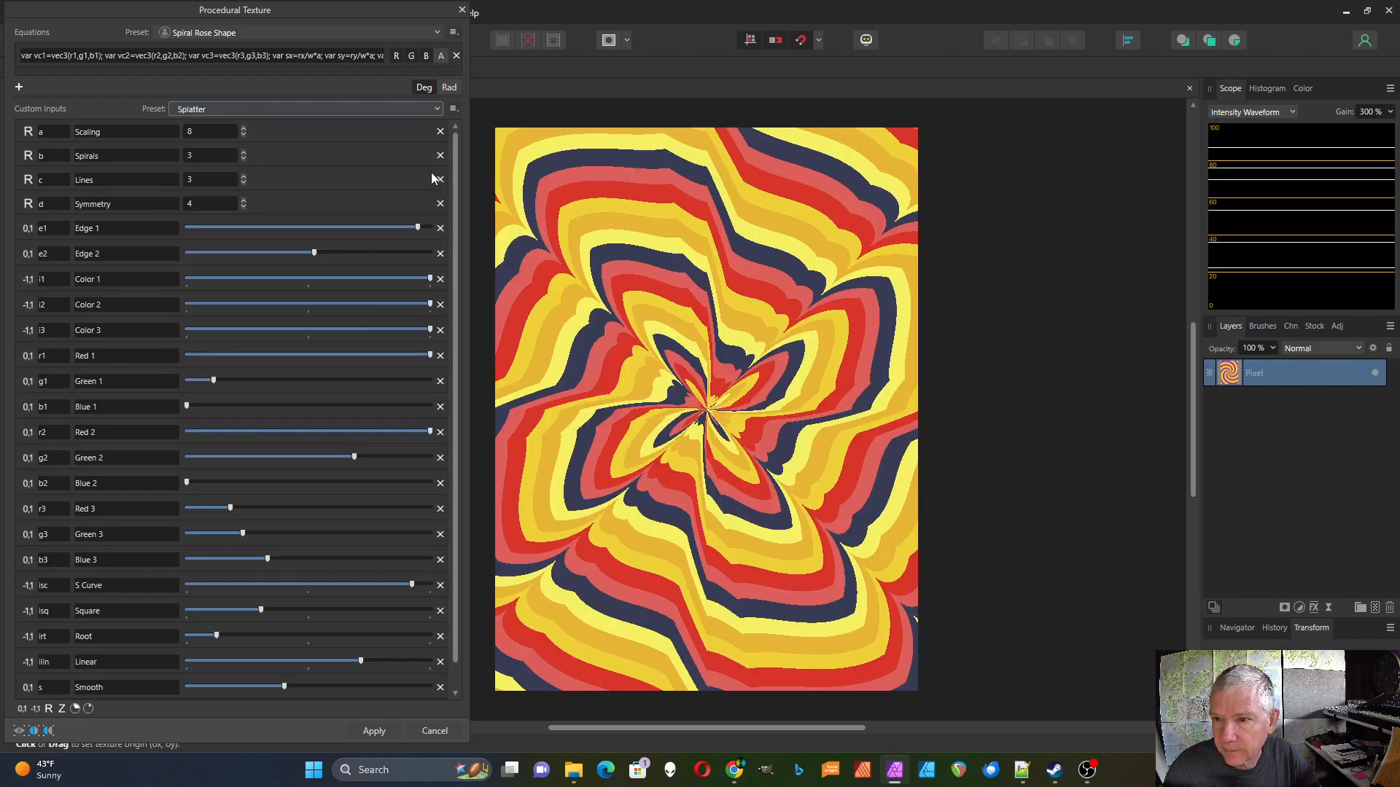
Preview the Swirl and Webz custom input presets on the texture, and finish with the Kapow preset applied
left_click(439, 109)
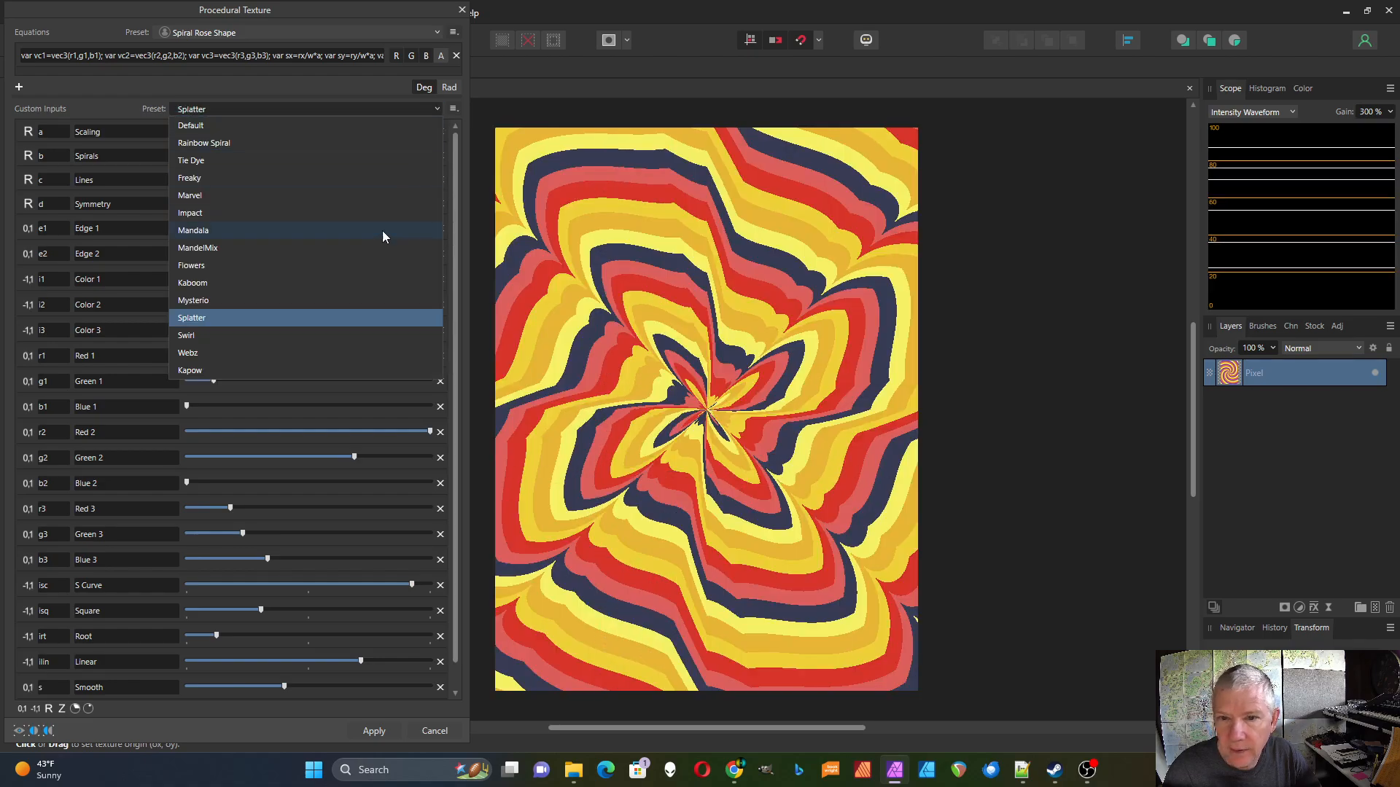
left_click(345, 335)
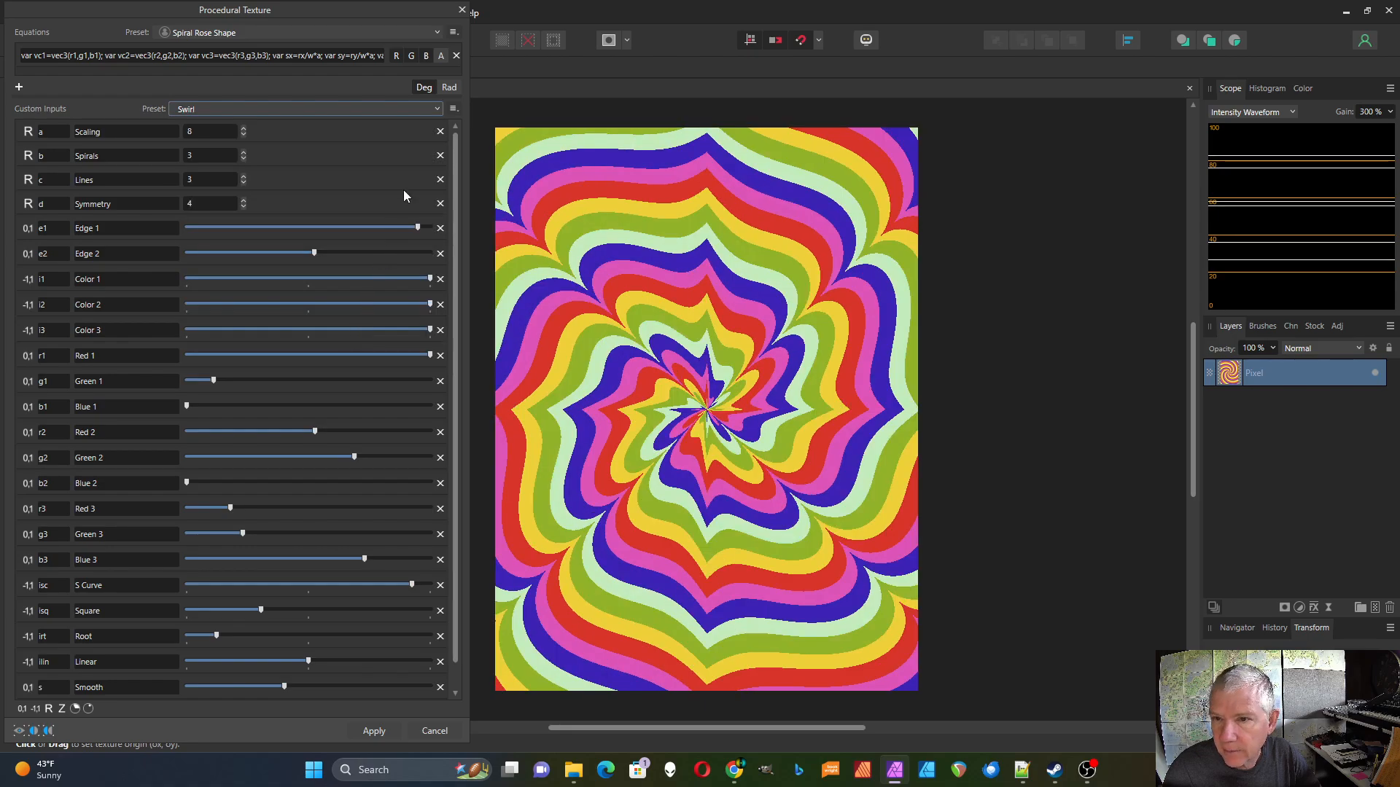
left_click(441, 111)
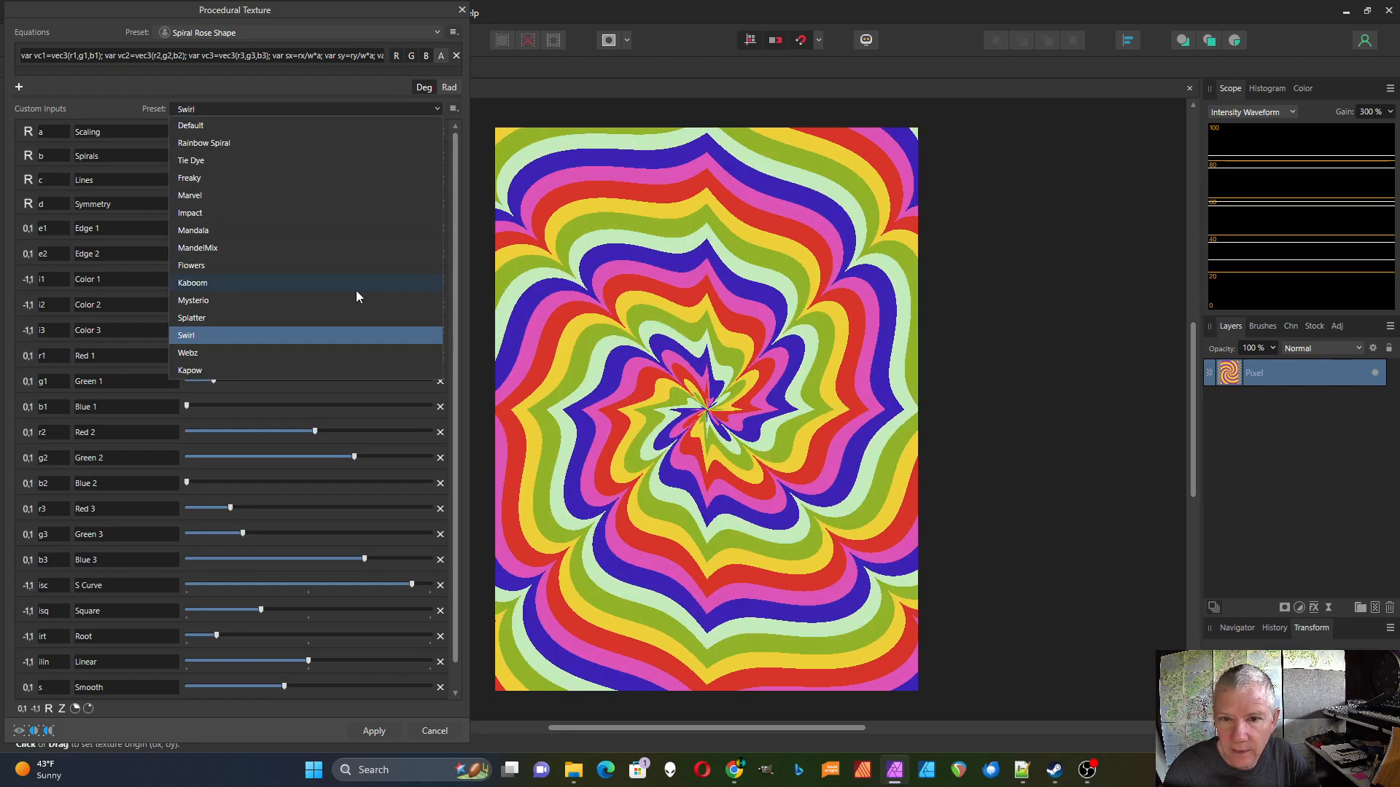
left_click(341, 354)
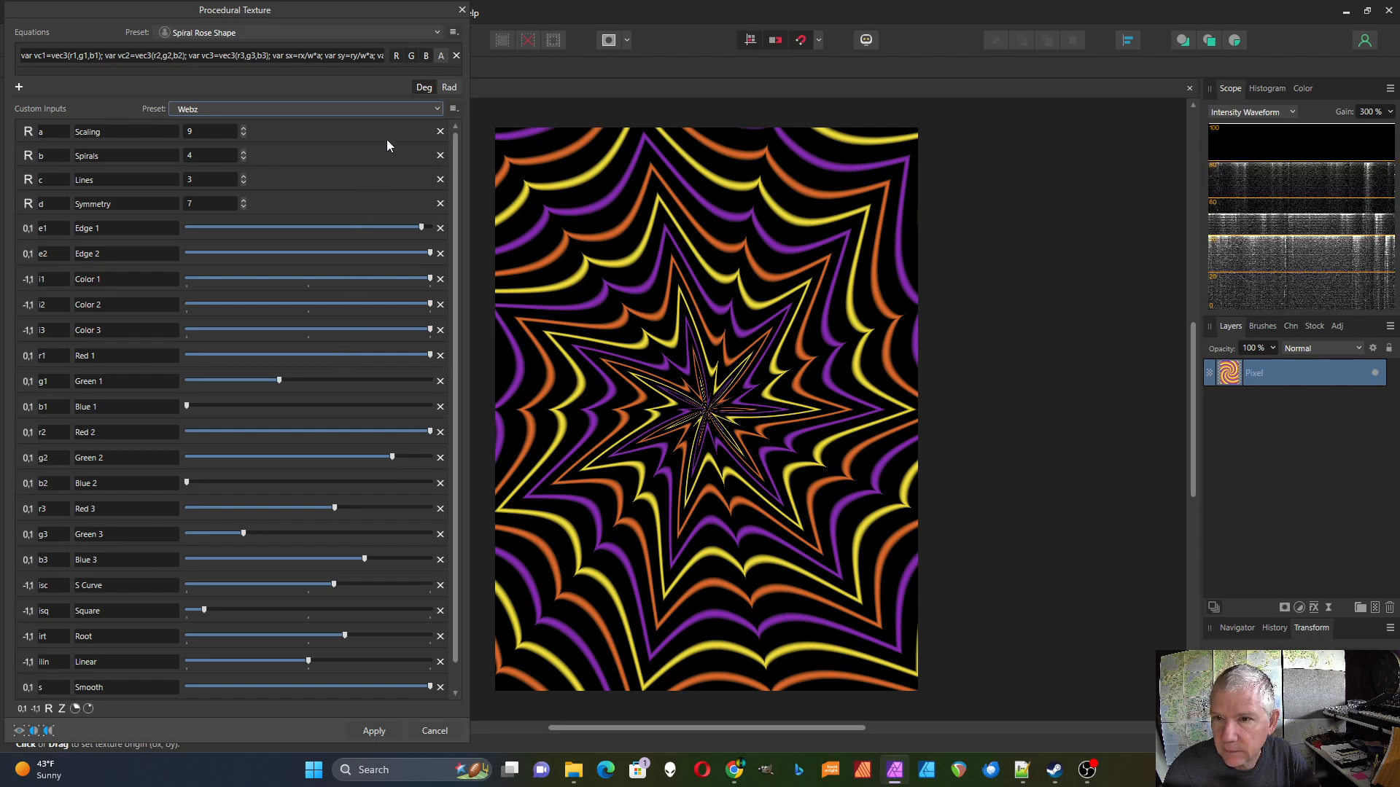
left_click(440, 111)
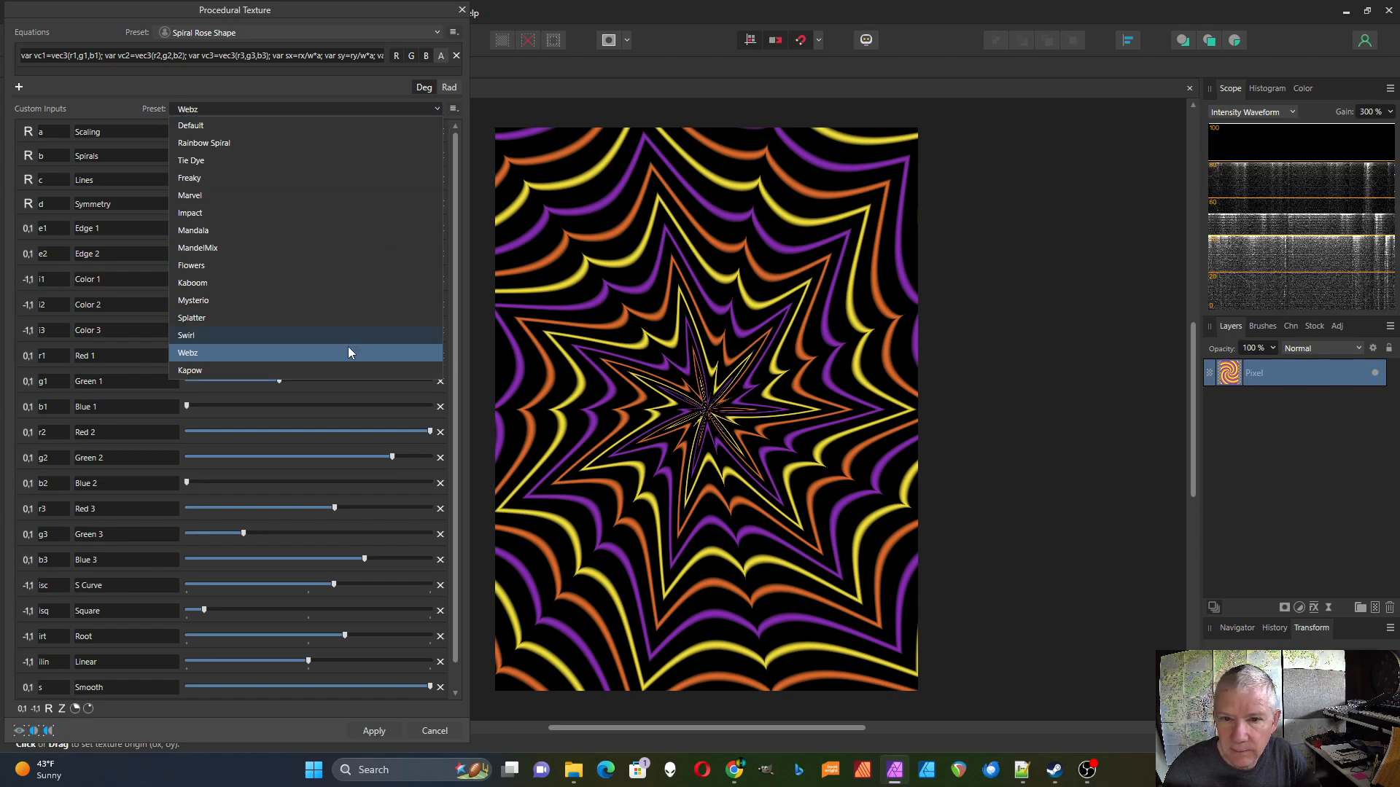
left_click(345, 371)
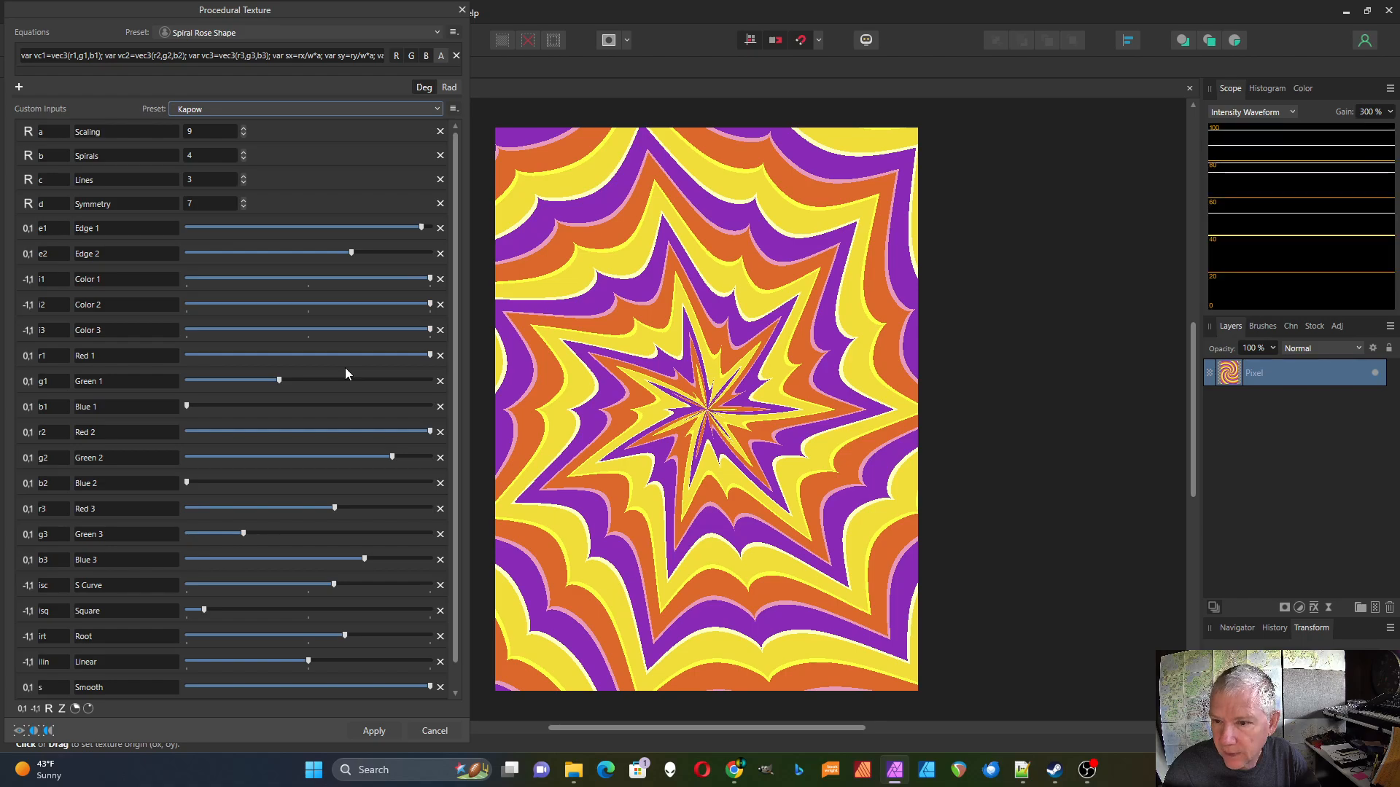